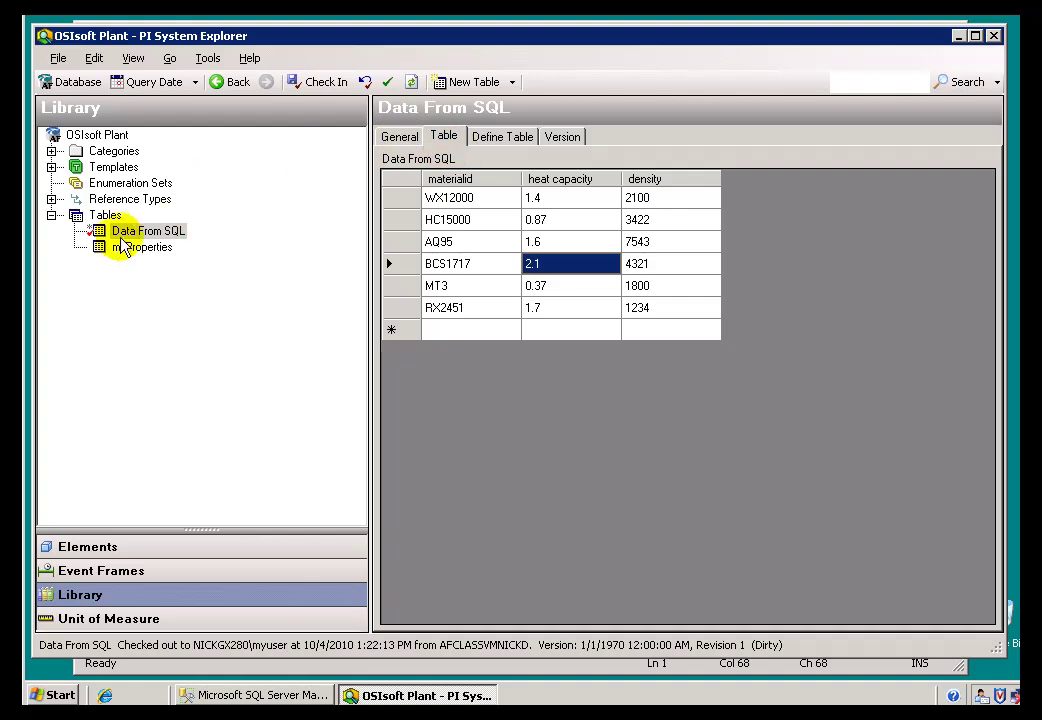
# - Check in the modified Data From SQL table and create a new table in the library's Tables collection
pyautogui.click(325, 84)
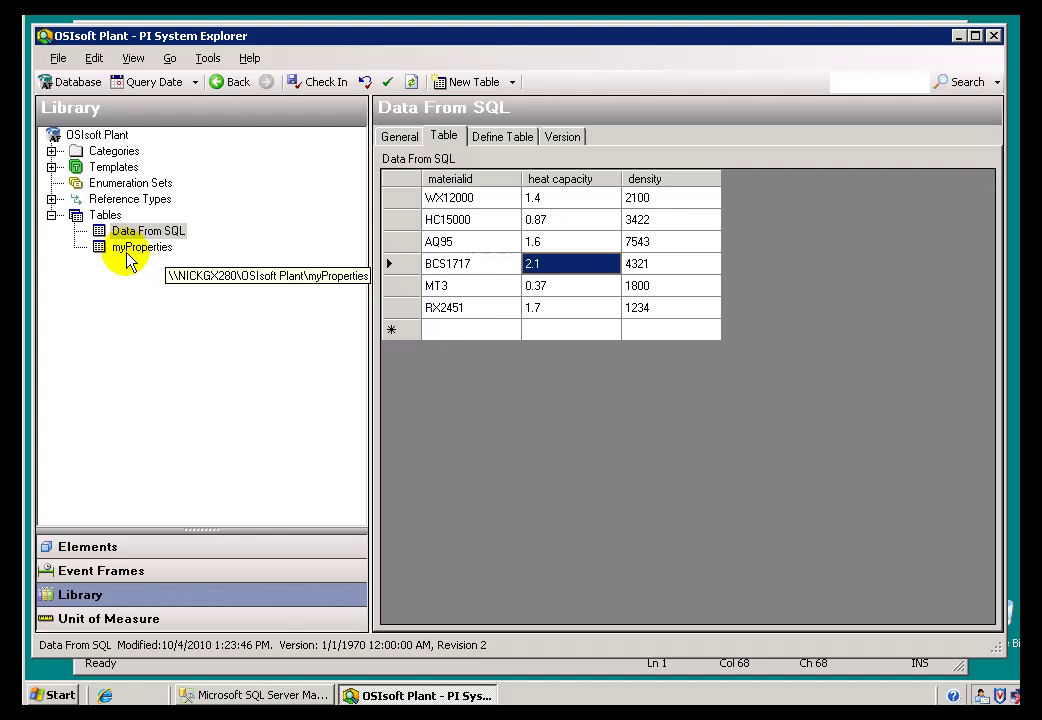
pyautogui.click(100, 232)
pyautogui.click(104, 216)
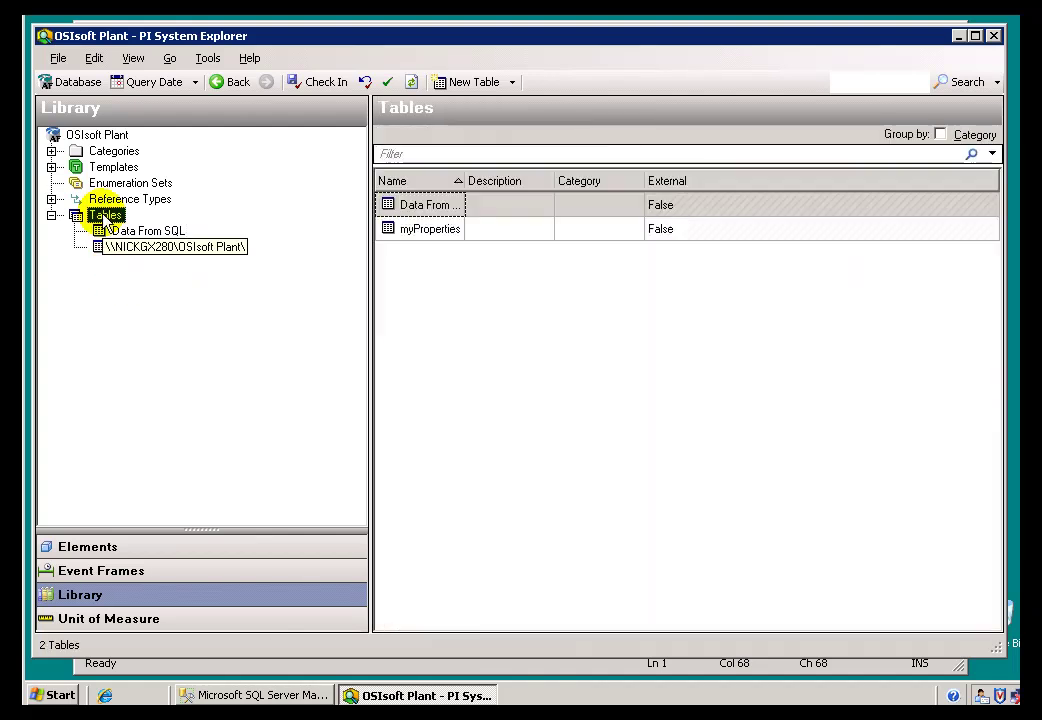
pyautogui.rightClick(106, 216)
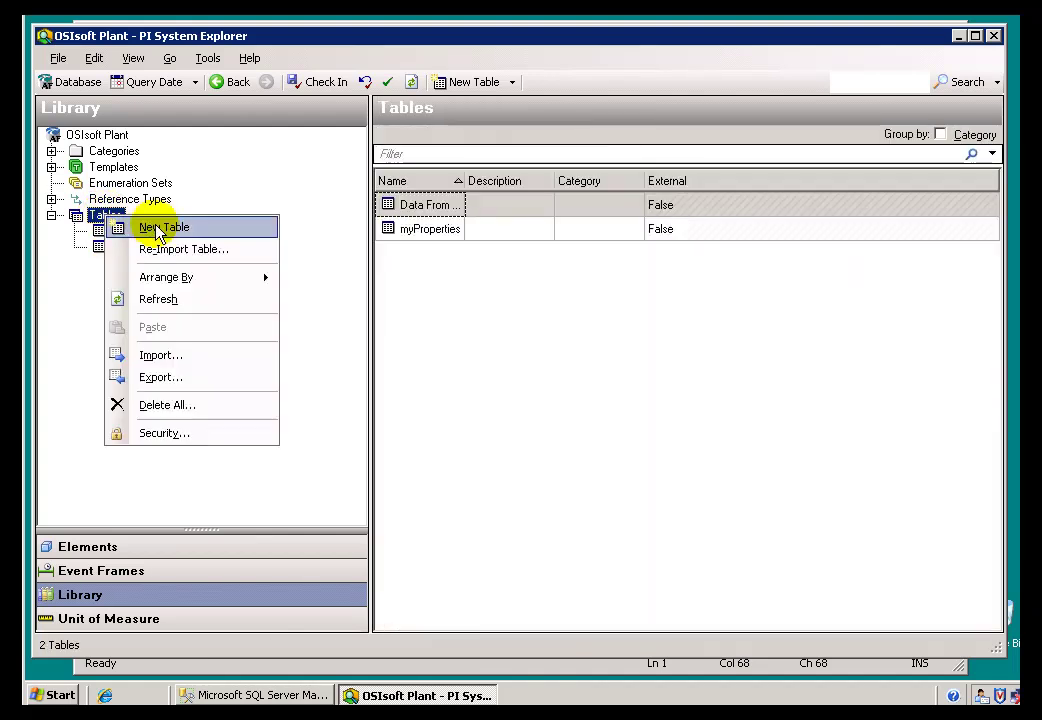
pyautogui.click(158, 228)
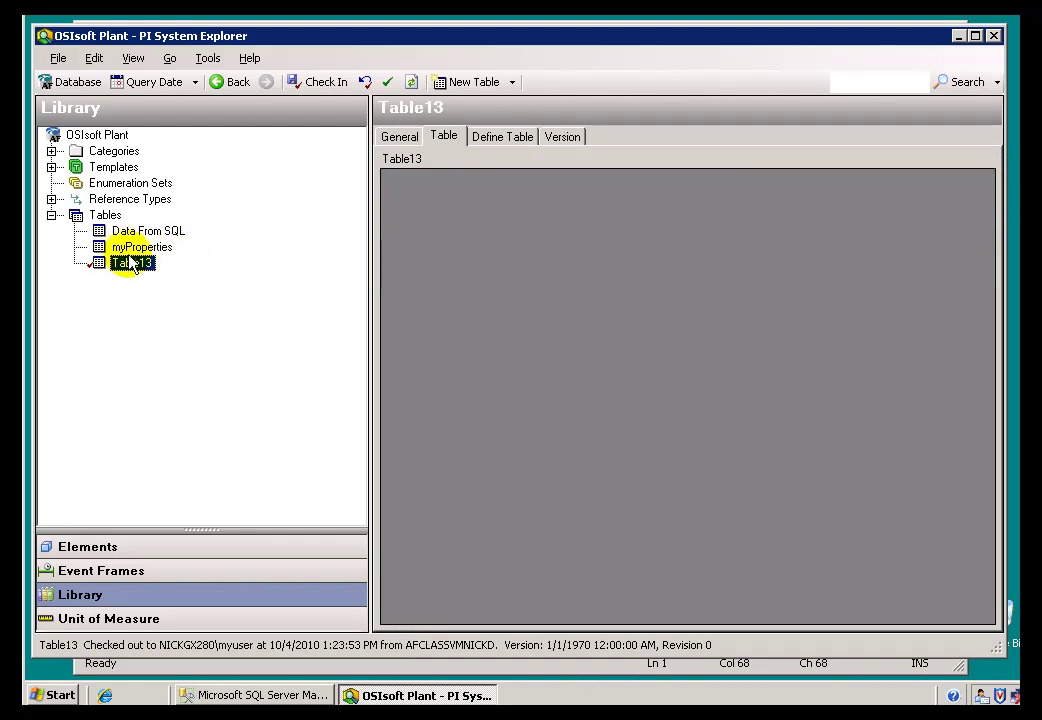
# - Rename the new table as "Table still in SQL"
pyautogui.click(399, 137)
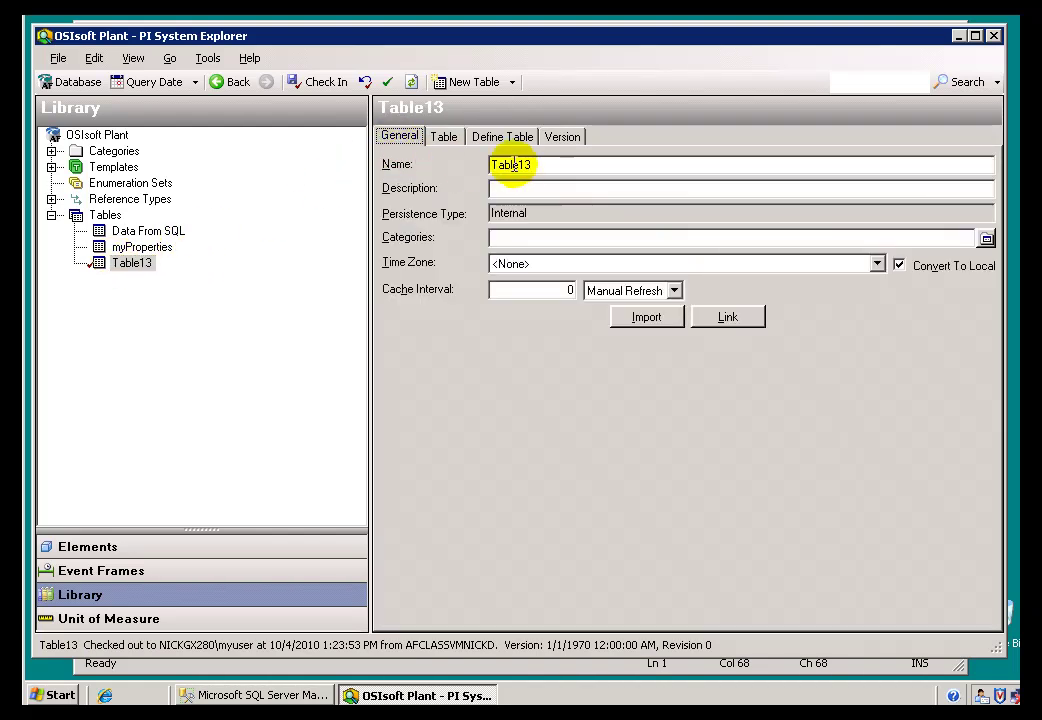
pyautogui.doubleClick(512, 165)
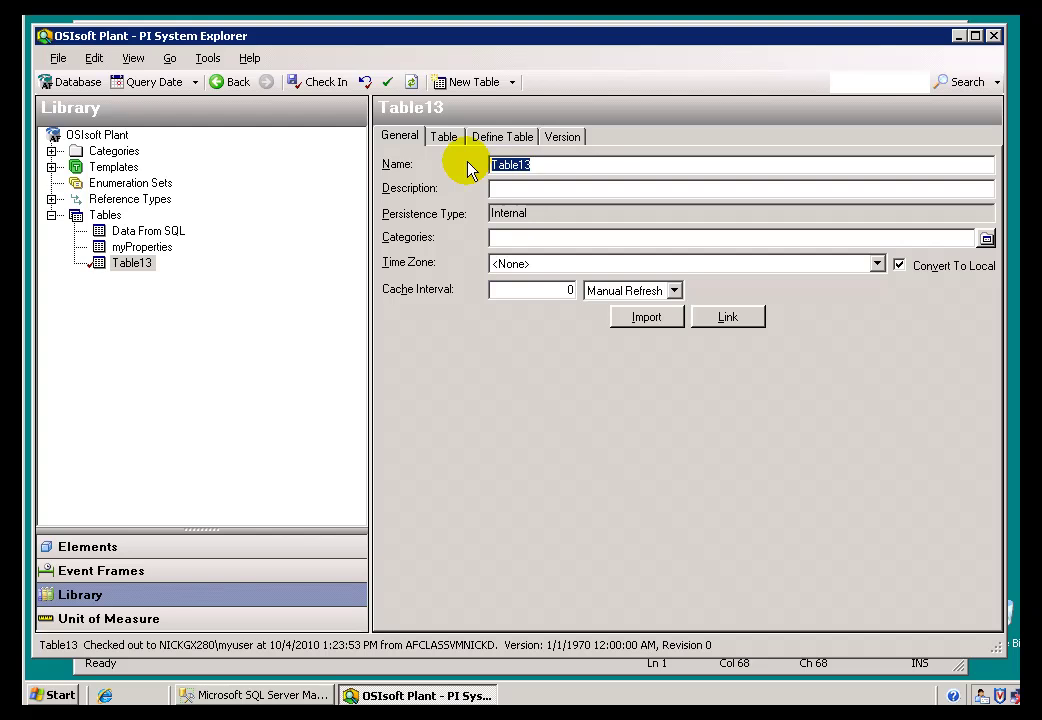
pyautogui.write('Tab')
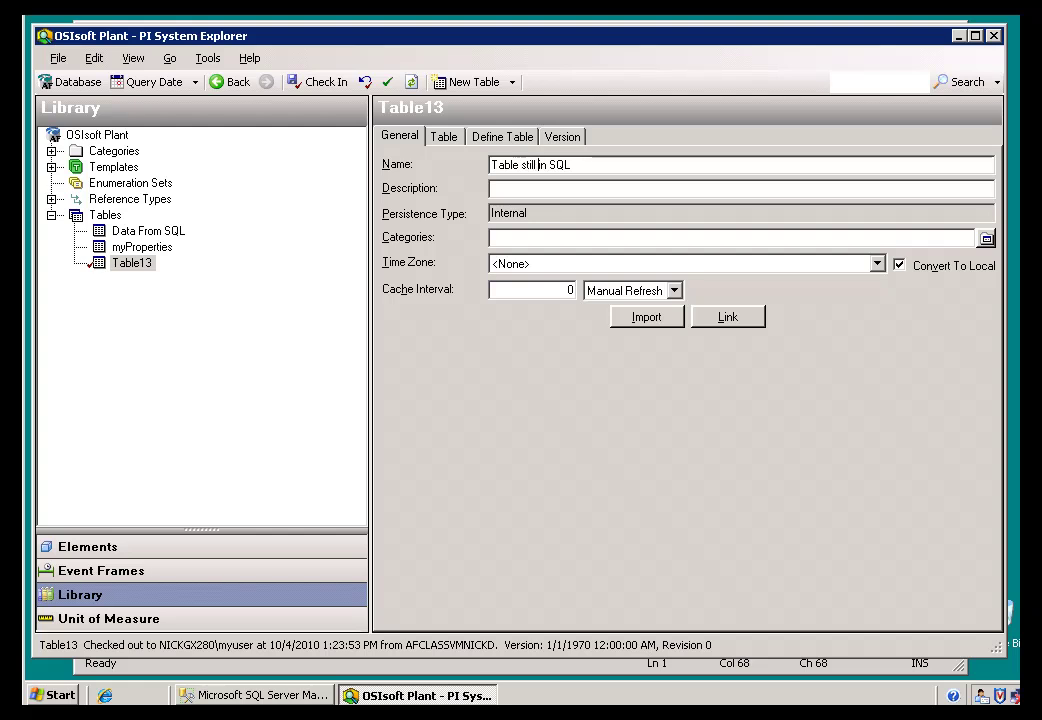
pyautogui.click(500, 190)
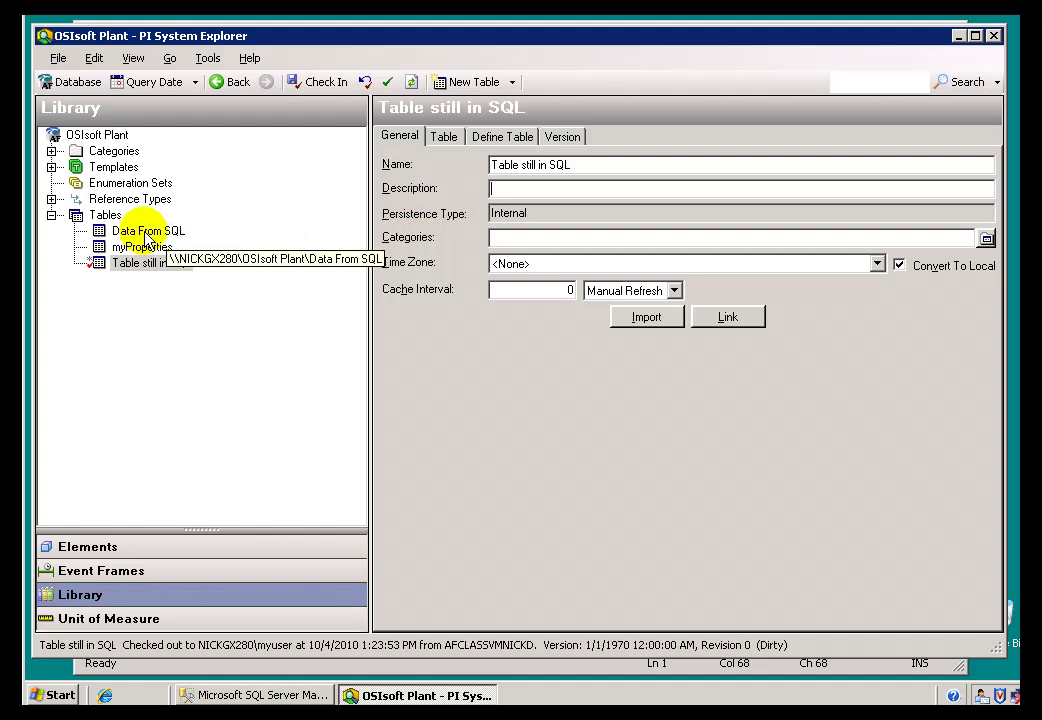
pyautogui.click(126, 266)
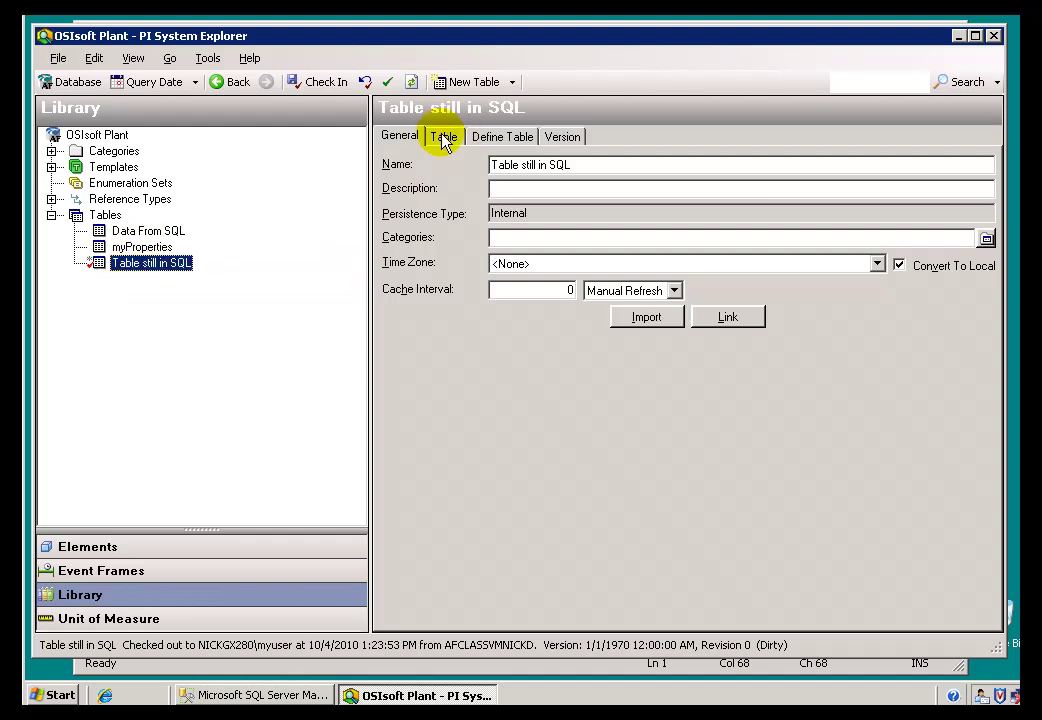
# - Inspect the full connection string and query in the new table's link settings, and close them without linking
pyautogui.click(727, 318)
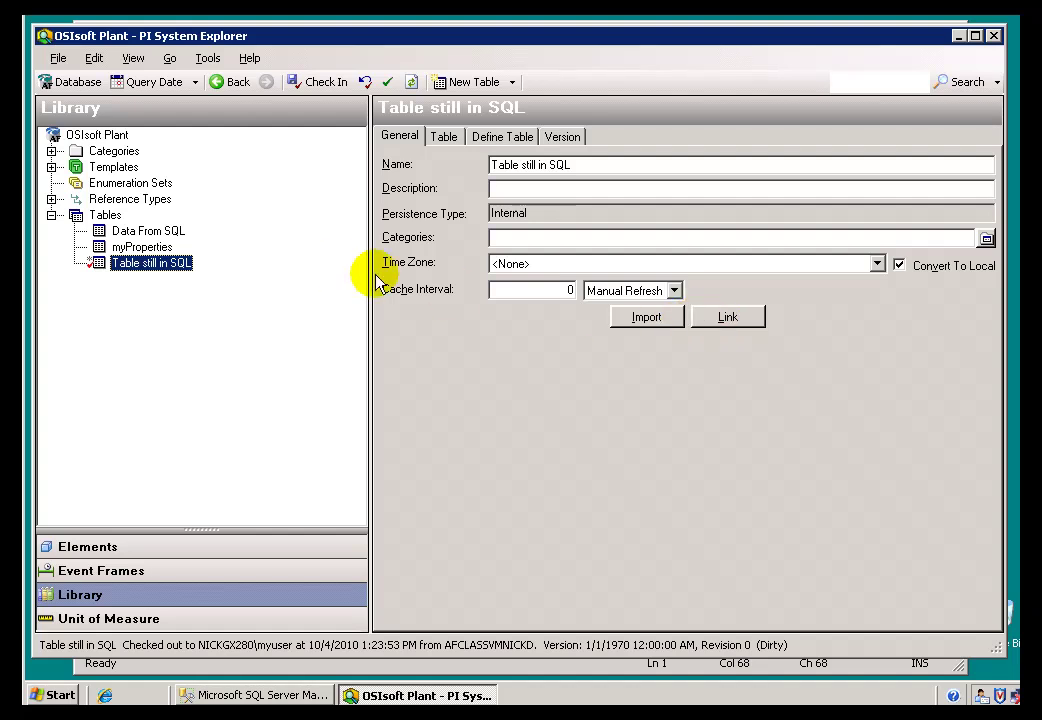
pyautogui.click(728, 318)
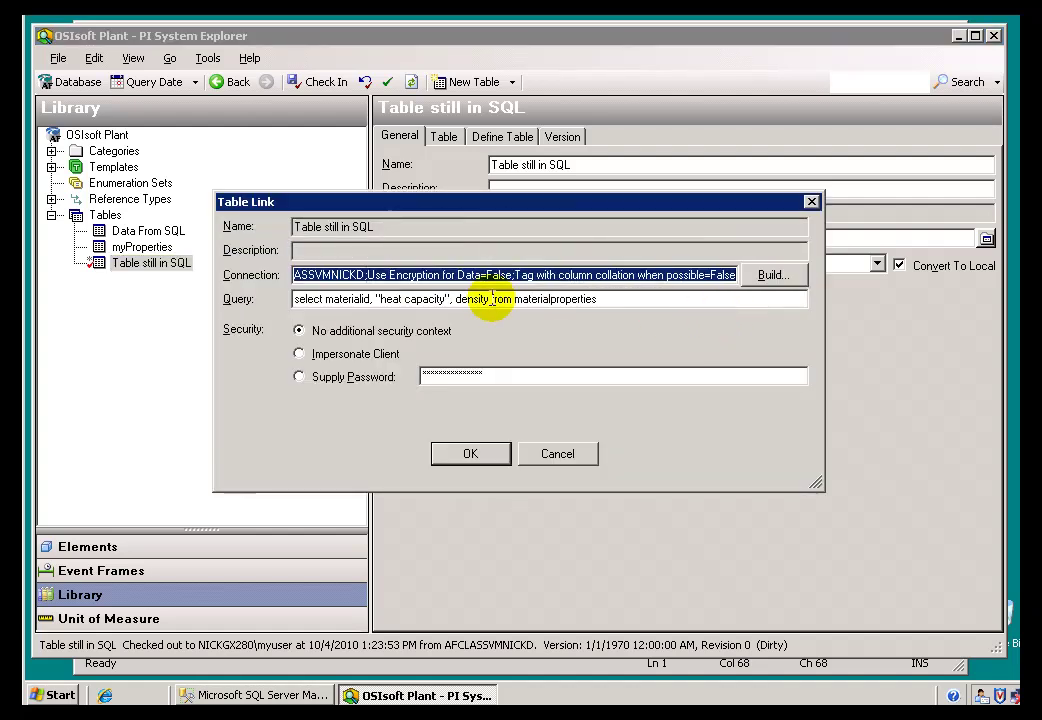
pyautogui.click(560, 275)
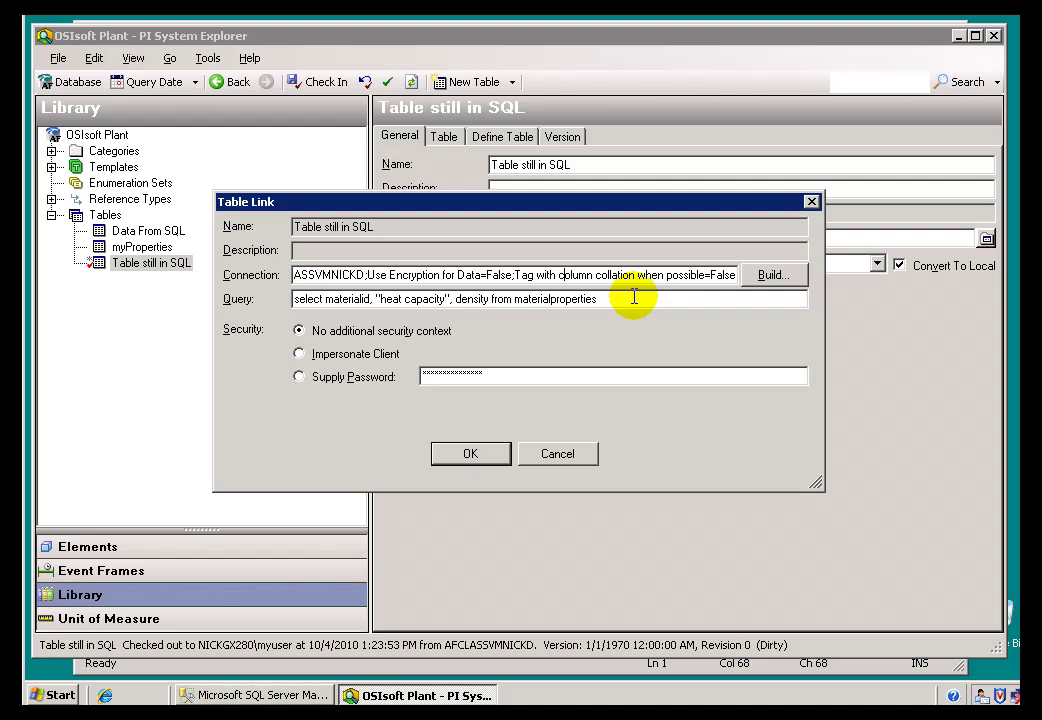
pyautogui.press('Home')
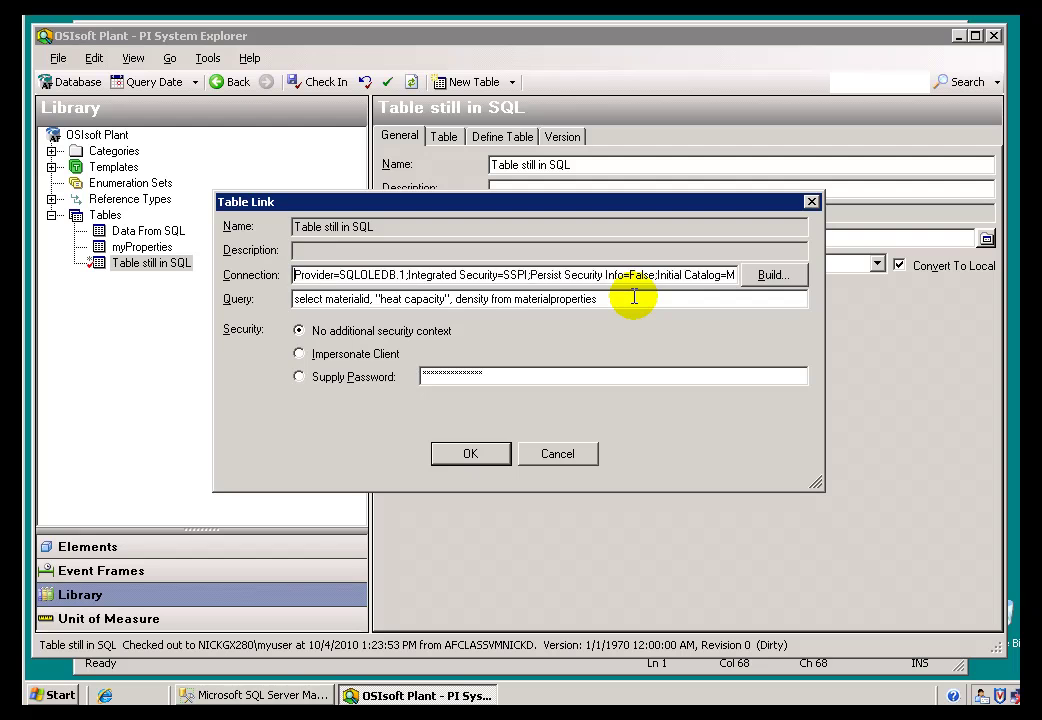
pyautogui.press('End')
pyautogui.press('Home')
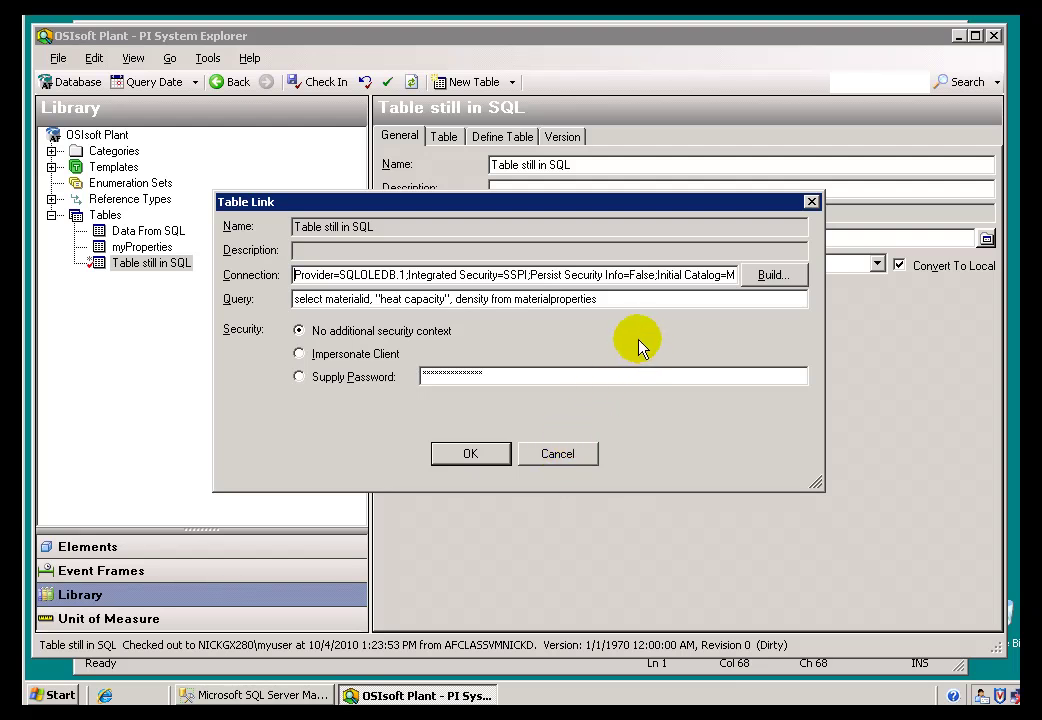
pyautogui.click(563, 456)
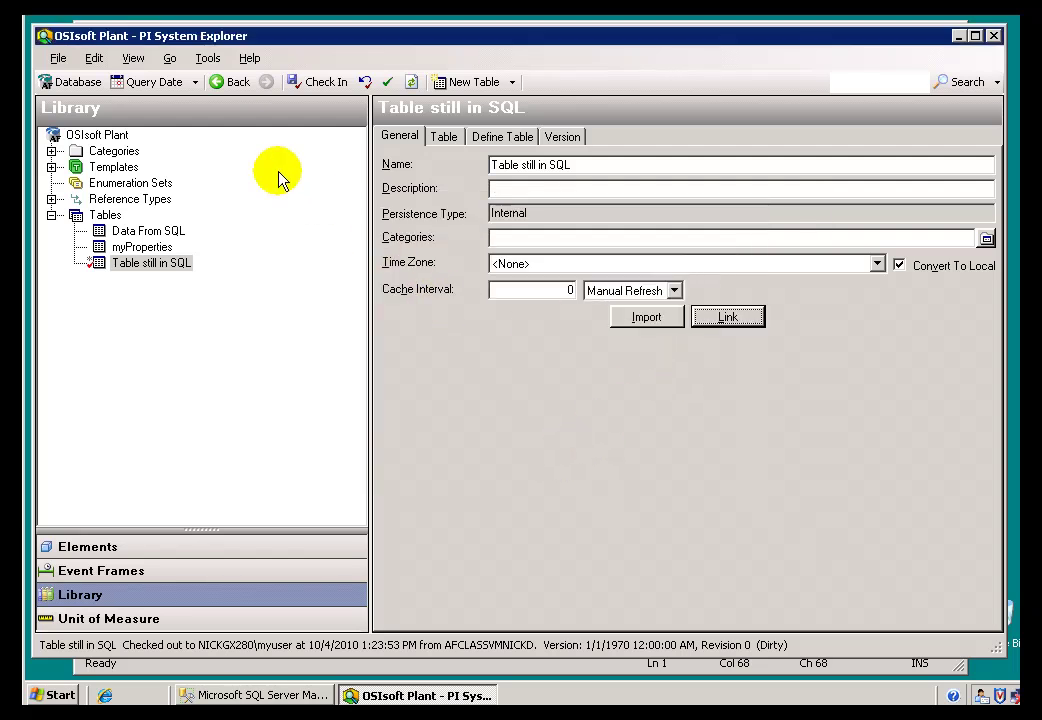
# - Check in the Table still in SQL table and restart PI System Explorer
pyautogui.click(322, 82)
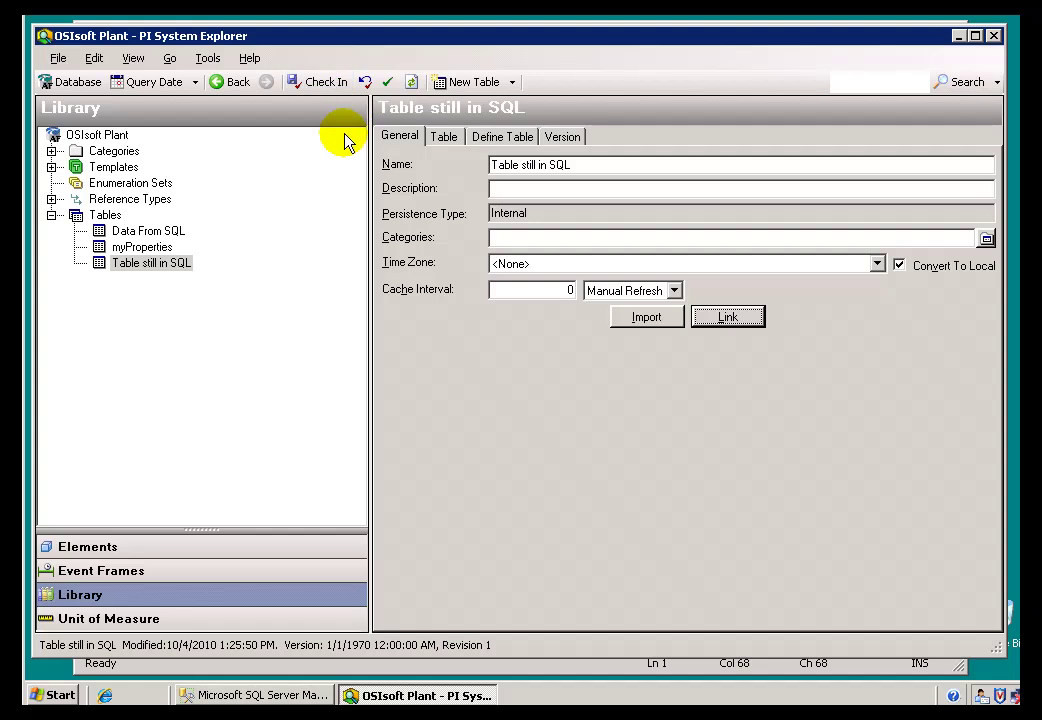
pyautogui.click(994, 37)
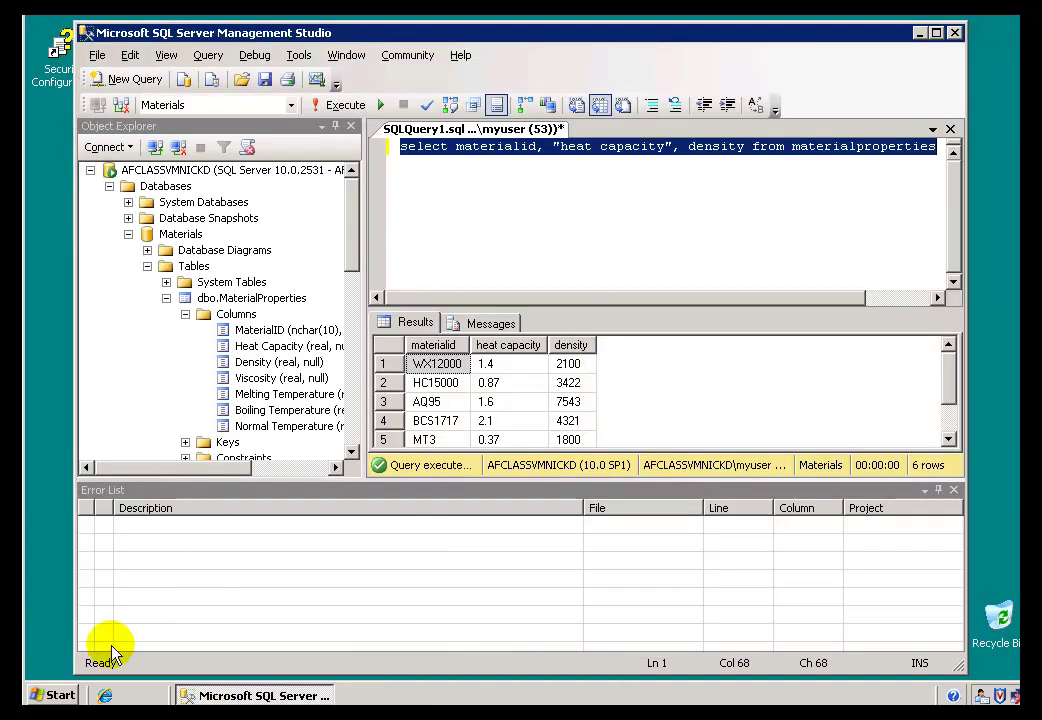
pyautogui.click(45, 695)
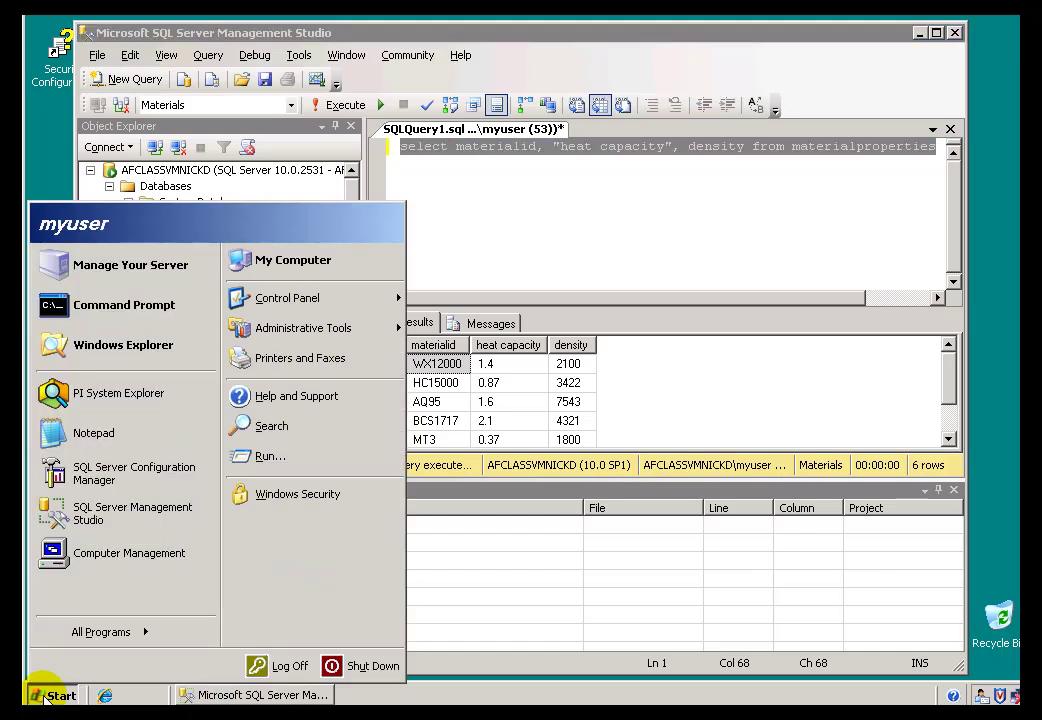
pyautogui.click(105, 400)
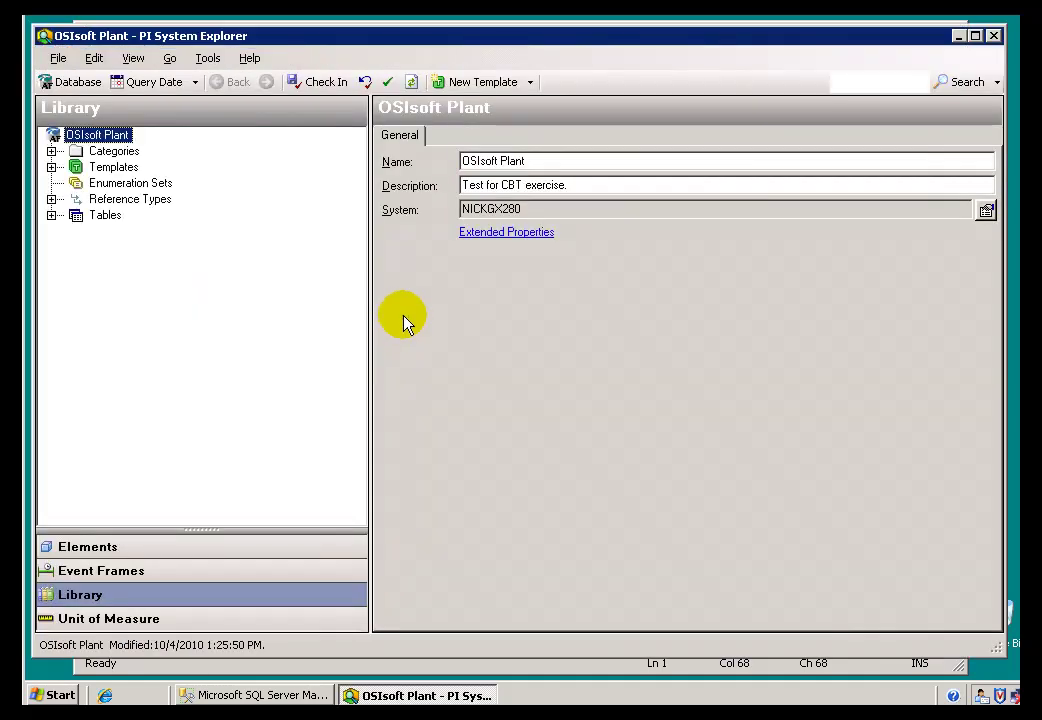
# - Examine the link settings of the Table still in SQL table, leave them unsaved, and return to that table
pyautogui.click(51, 215)
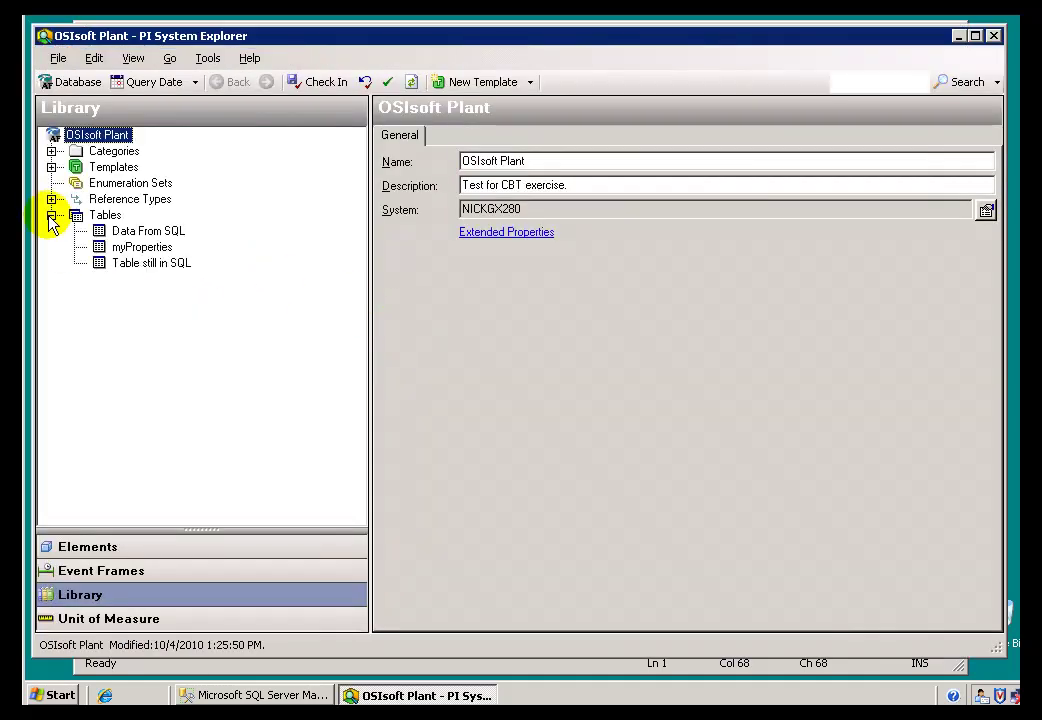
pyautogui.click(115, 265)
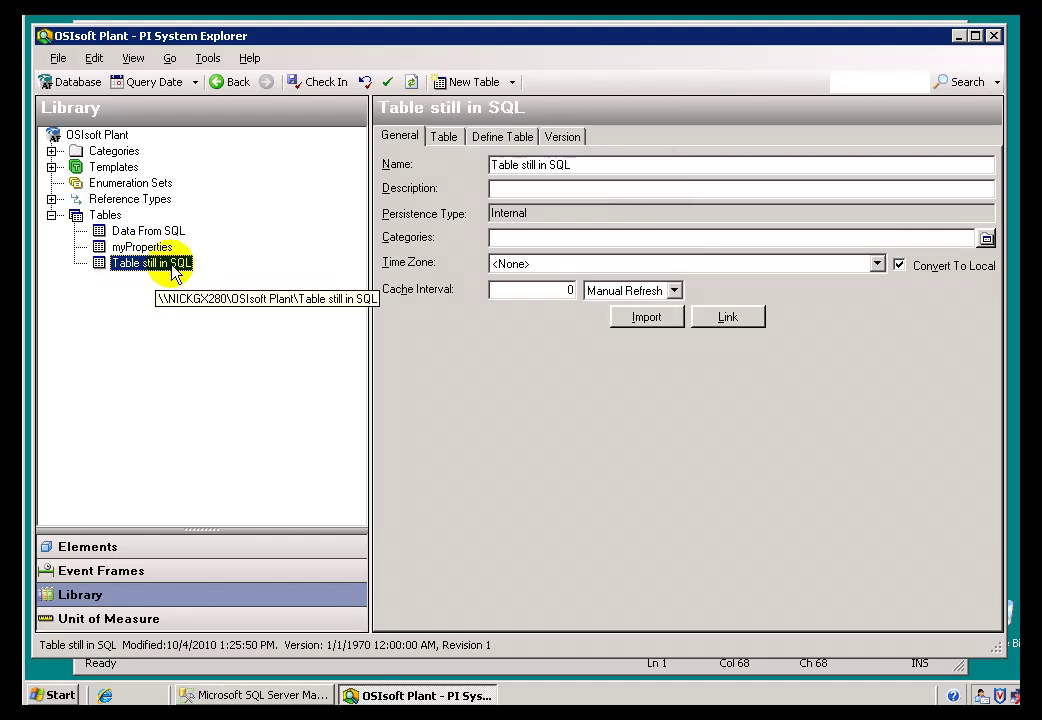
pyautogui.click(717, 322)
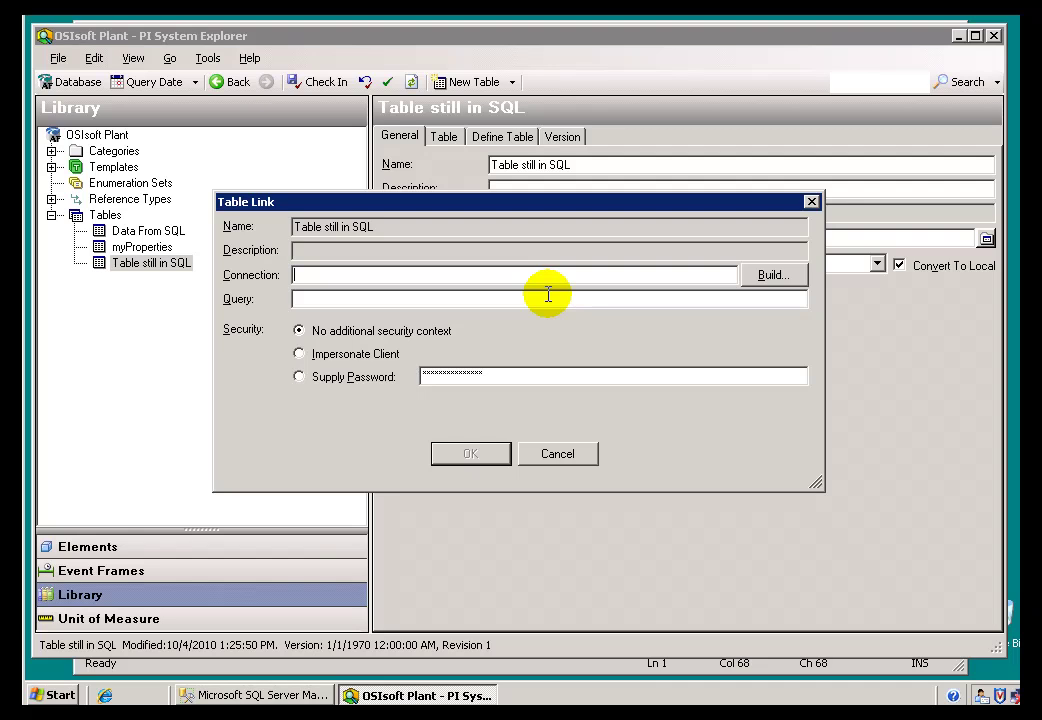
pyautogui.click(557, 455)
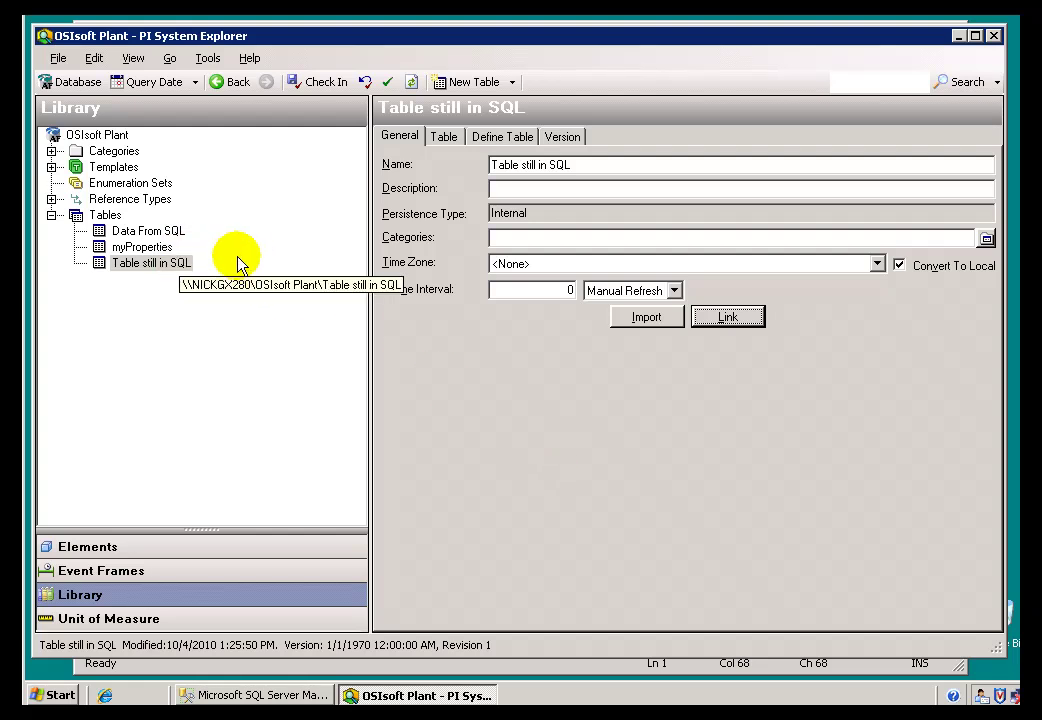
pyautogui.click(150, 232)
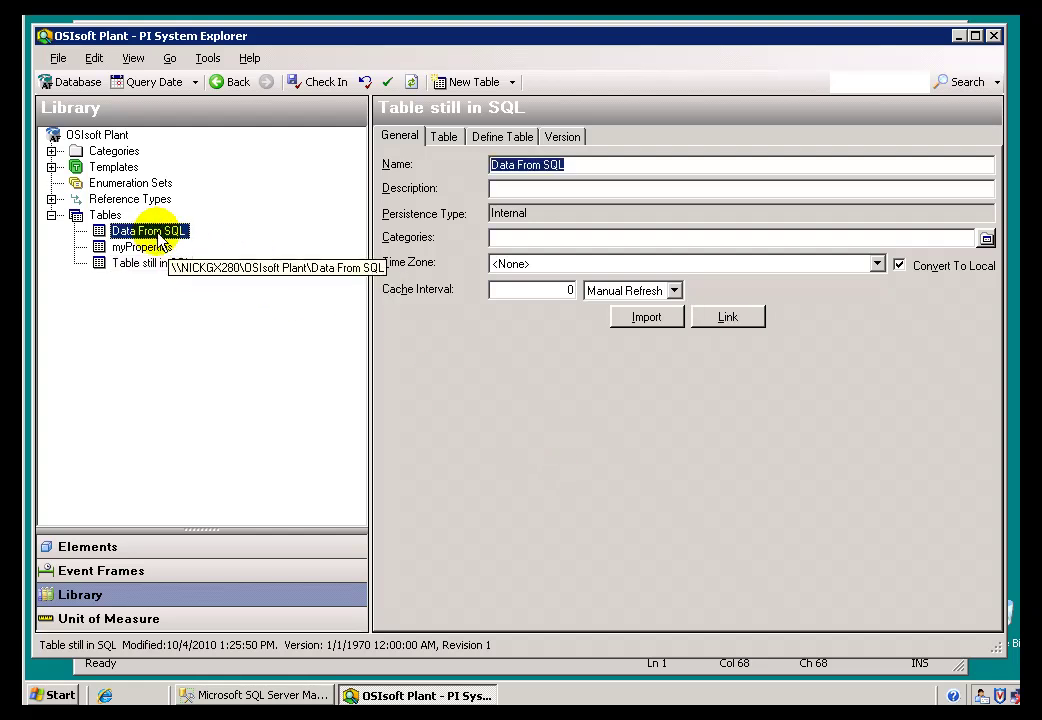
pyautogui.click(148, 264)
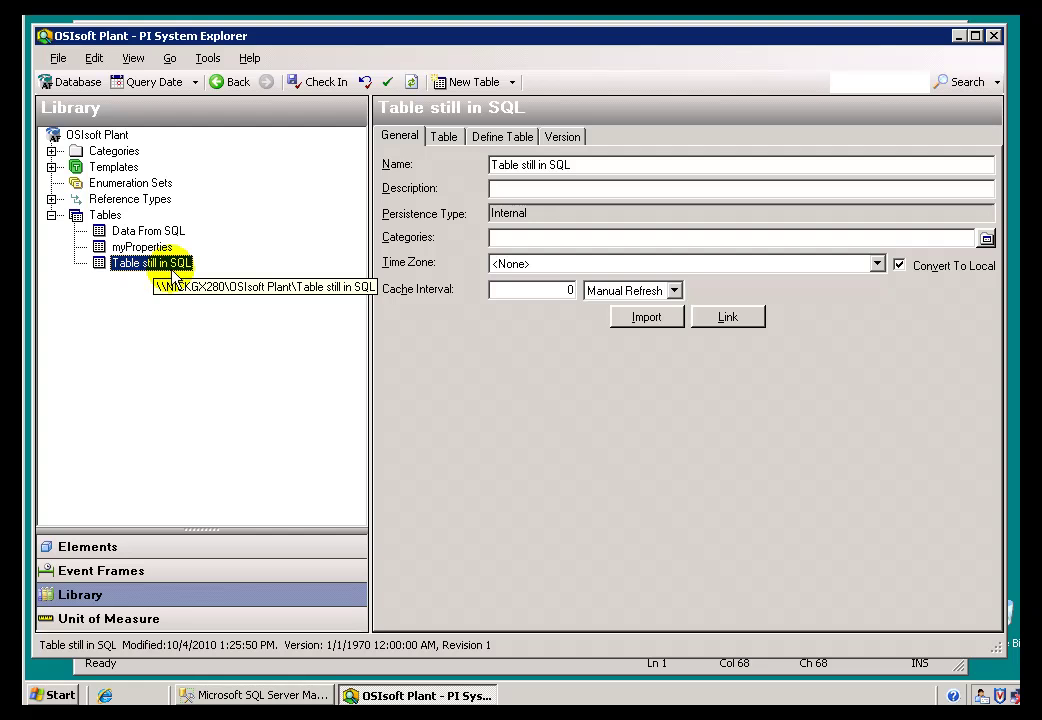
# - Build a new link connection for the Table still in SQL table with the Microsoft OLE DB Provider for SQL Server
pyautogui.click(729, 318)
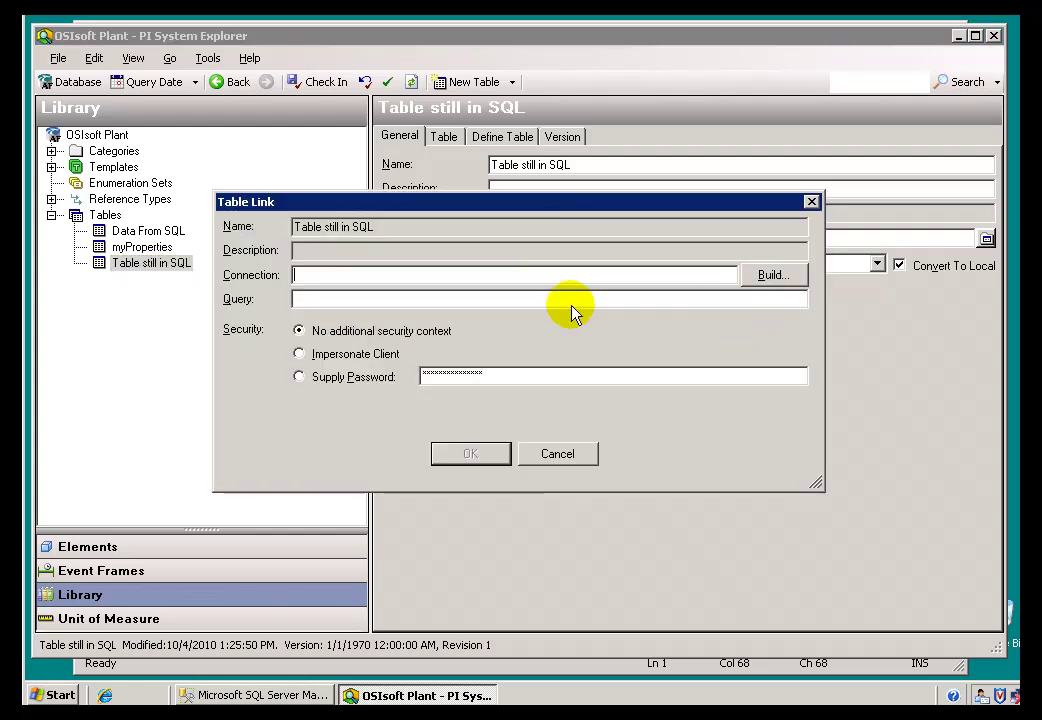
pyautogui.click(770, 277)
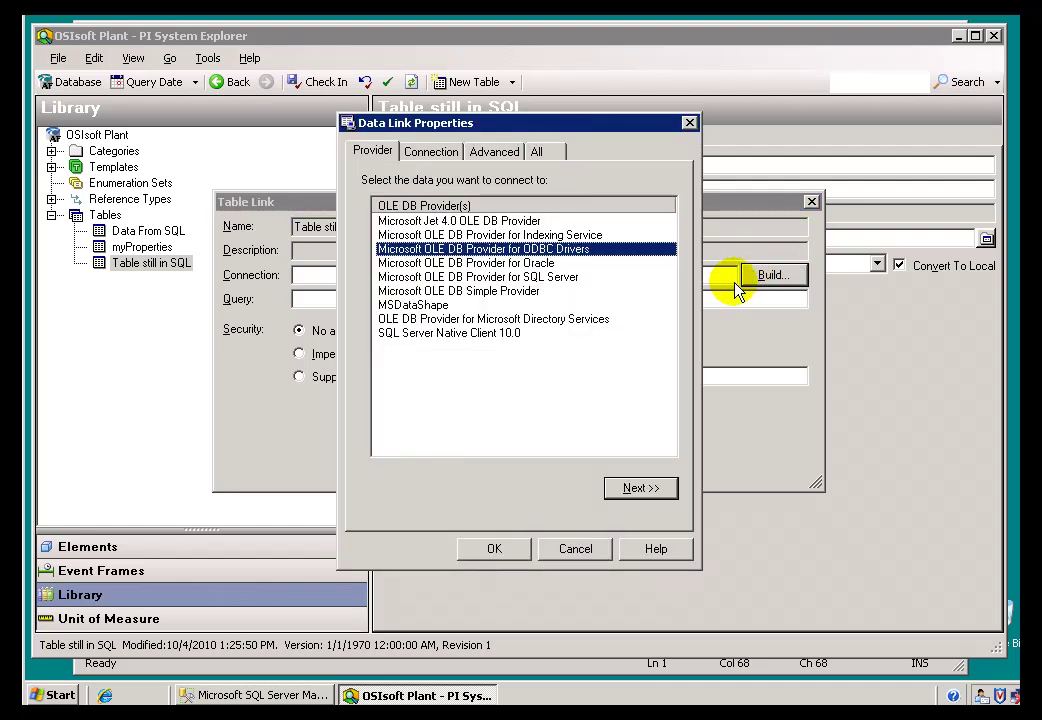
pyautogui.click(378, 277)
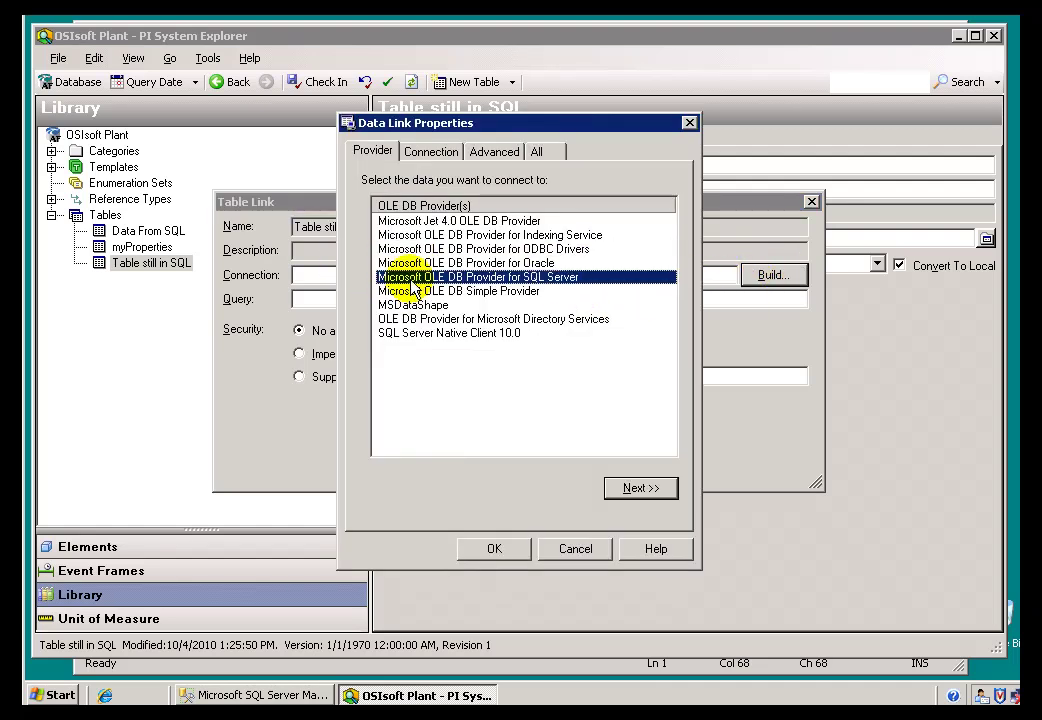
pyautogui.click(625, 489)
# - Configure the connection to server AFCLASSVMNICKD with Windows NT Integrated security and the Materials database
pyautogui.click(621, 216)
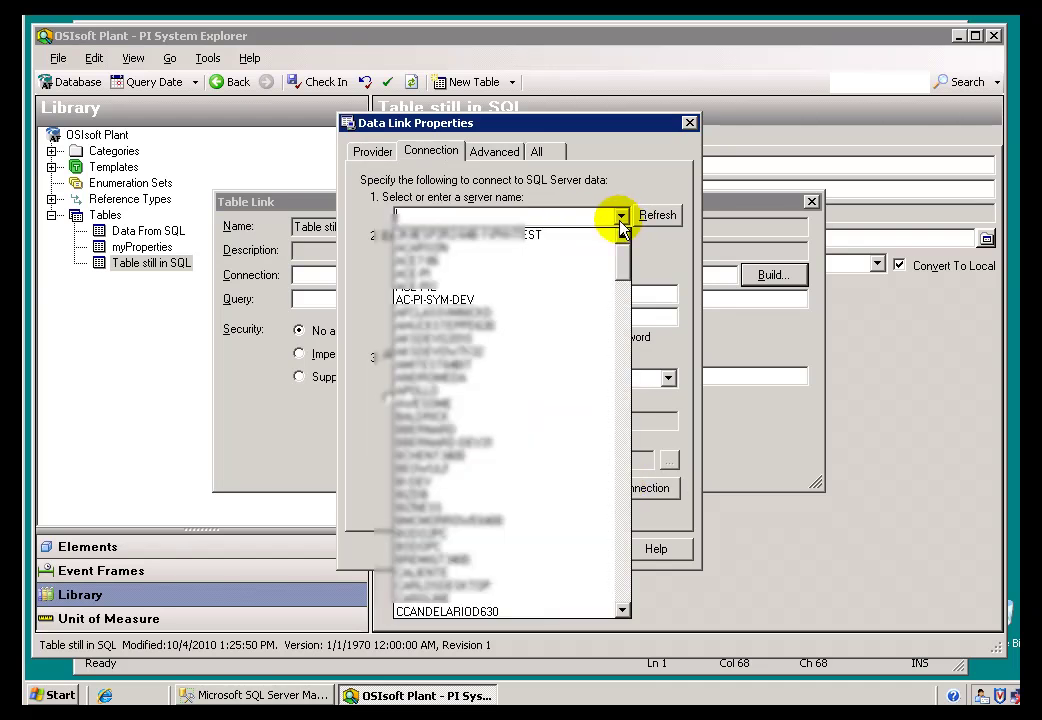
pyautogui.click(481, 312)
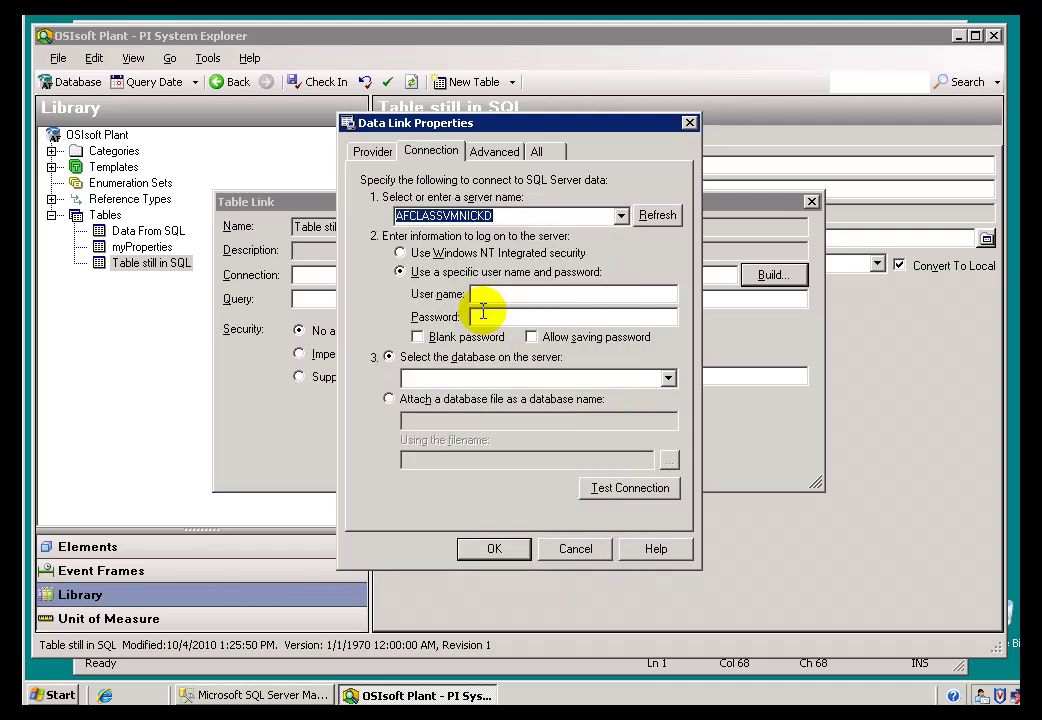
pyautogui.click(399, 255)
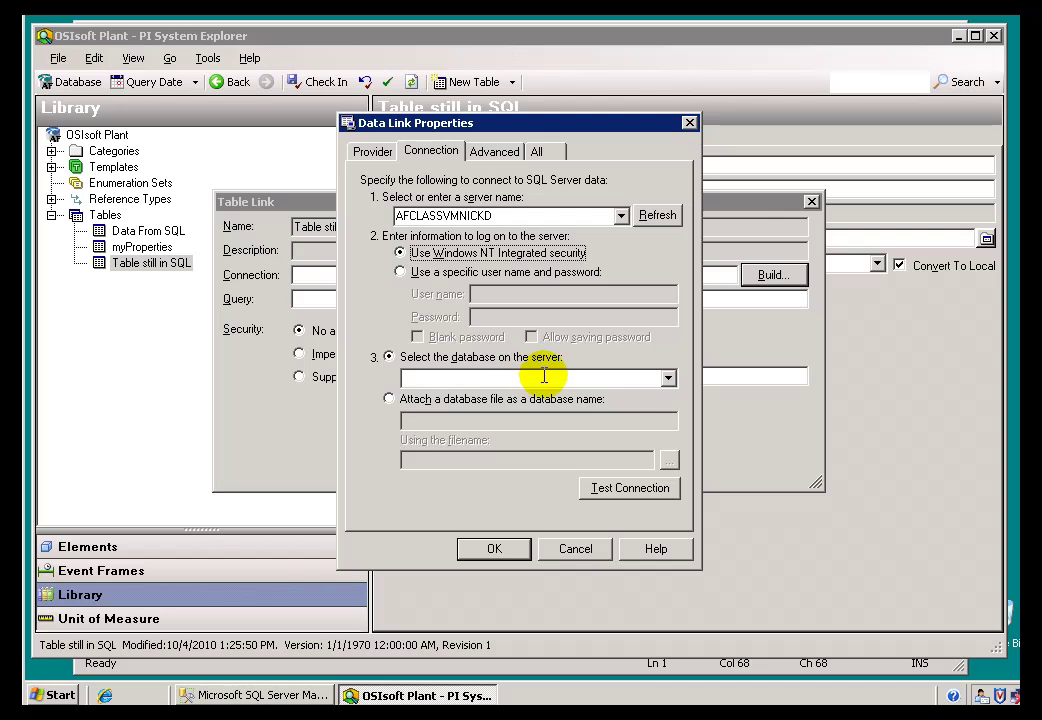
pyautogui.click(667, 378)
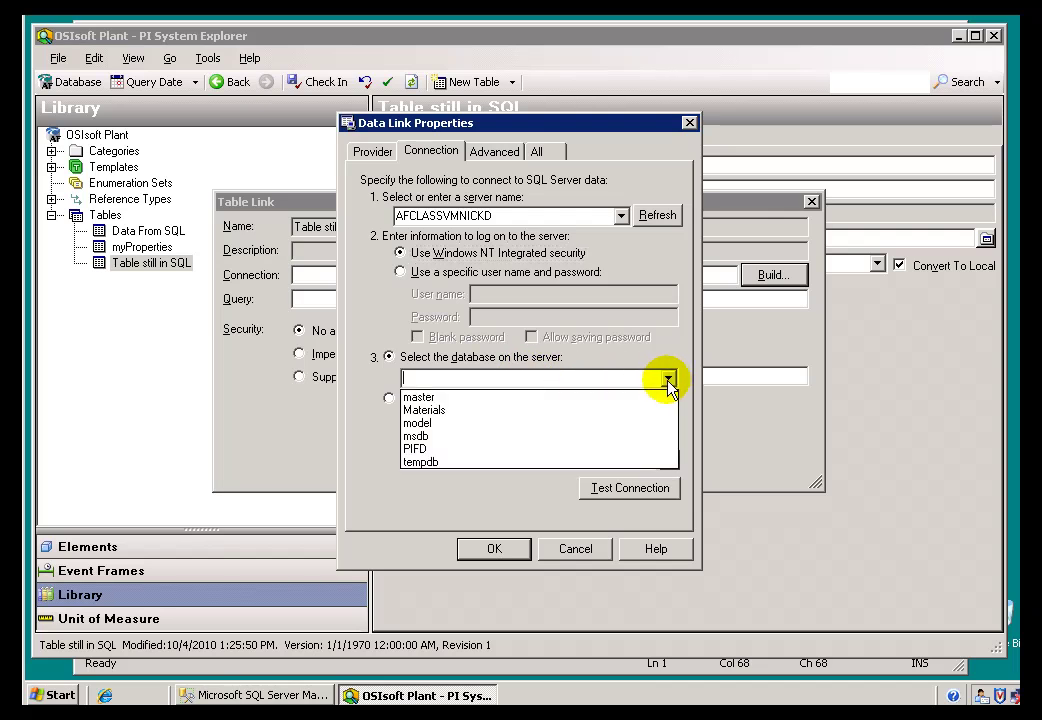
pyautogui.click(440, 410)
# - Test the data link connection and accept its properties
pyautogui.click(631, 490)
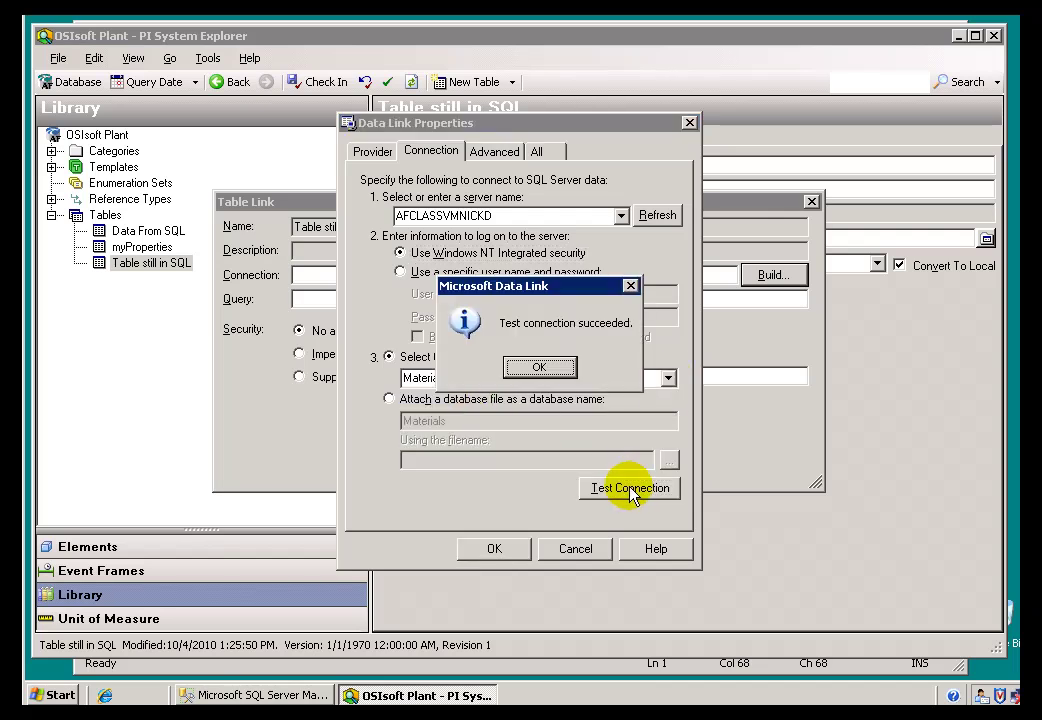
pyautogui.click(540, 370)
pyautogui.click(490, 549)
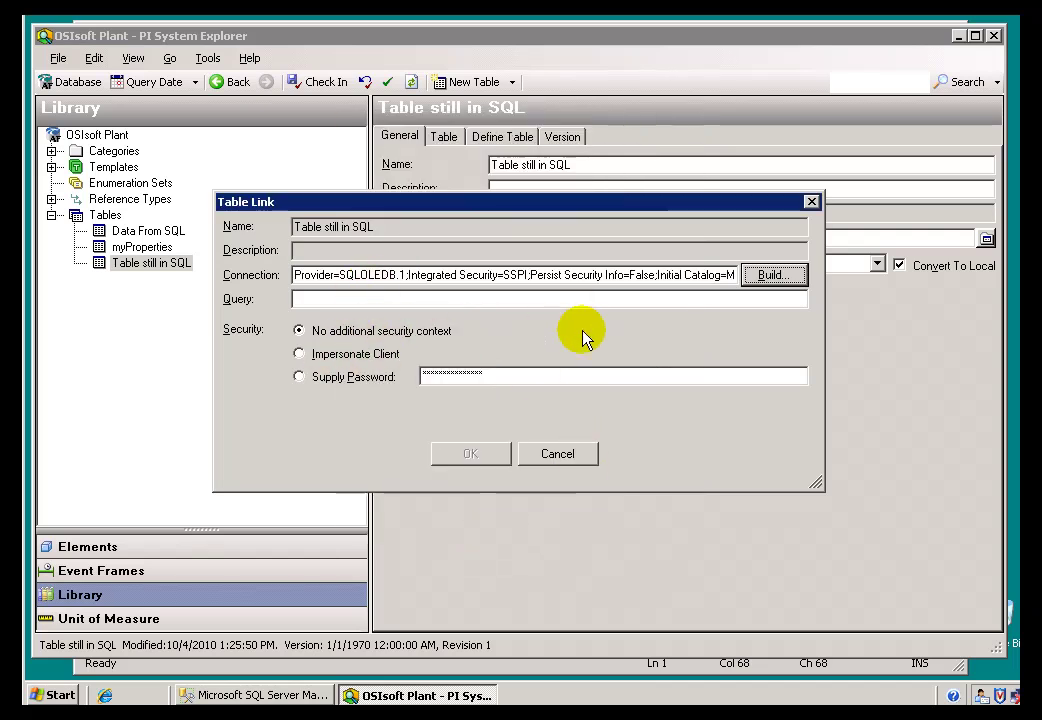
# - Enter the link query select materialid, "heat capacity", density from materialproperties and check the available MaterialProperties columns in SQL Server Management Studio
pyautogui.click(378, 300)
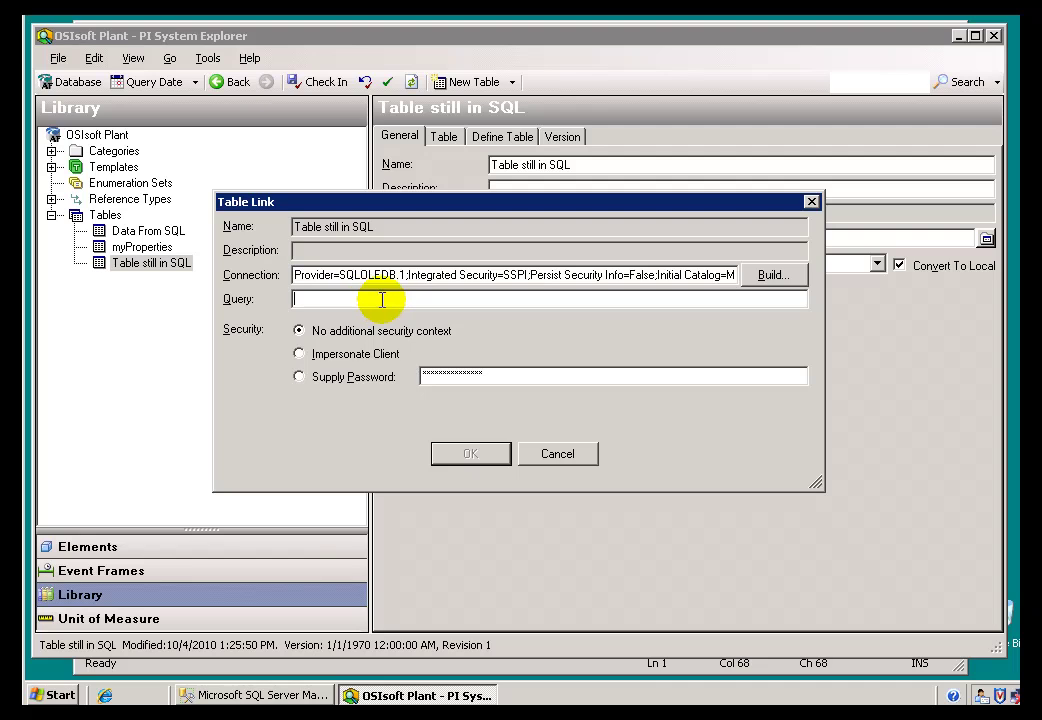
pyautogui.write('select materialid, "heat capacity", density from materialproperties')
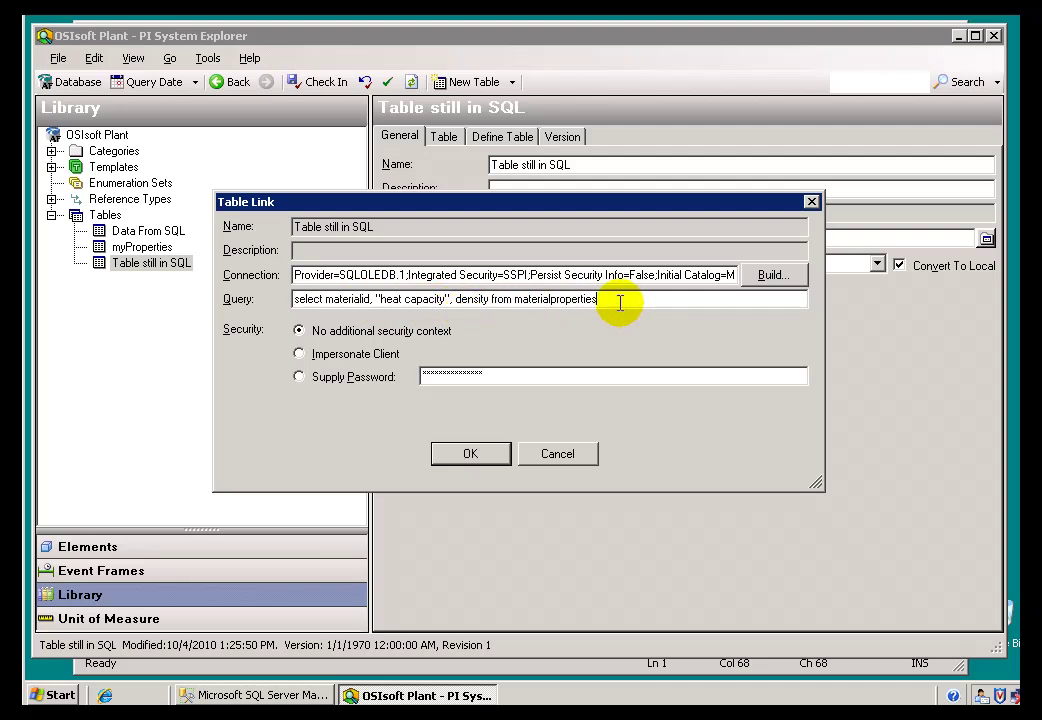
pyautogui.click(288, 699)
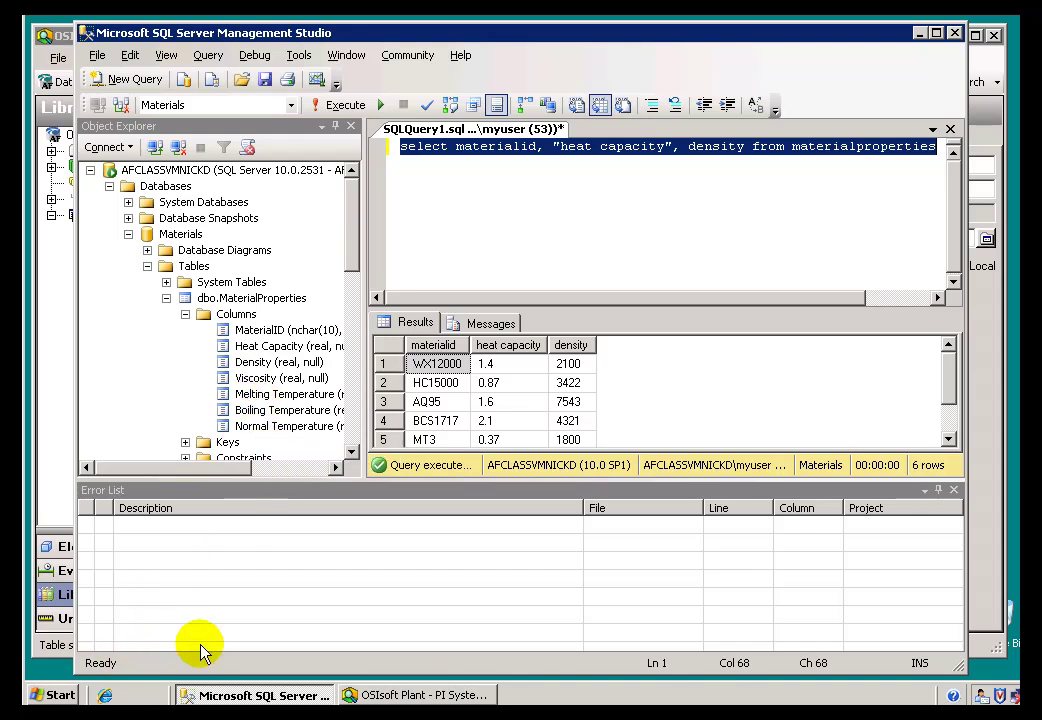
pyautogui.click(348, 695)
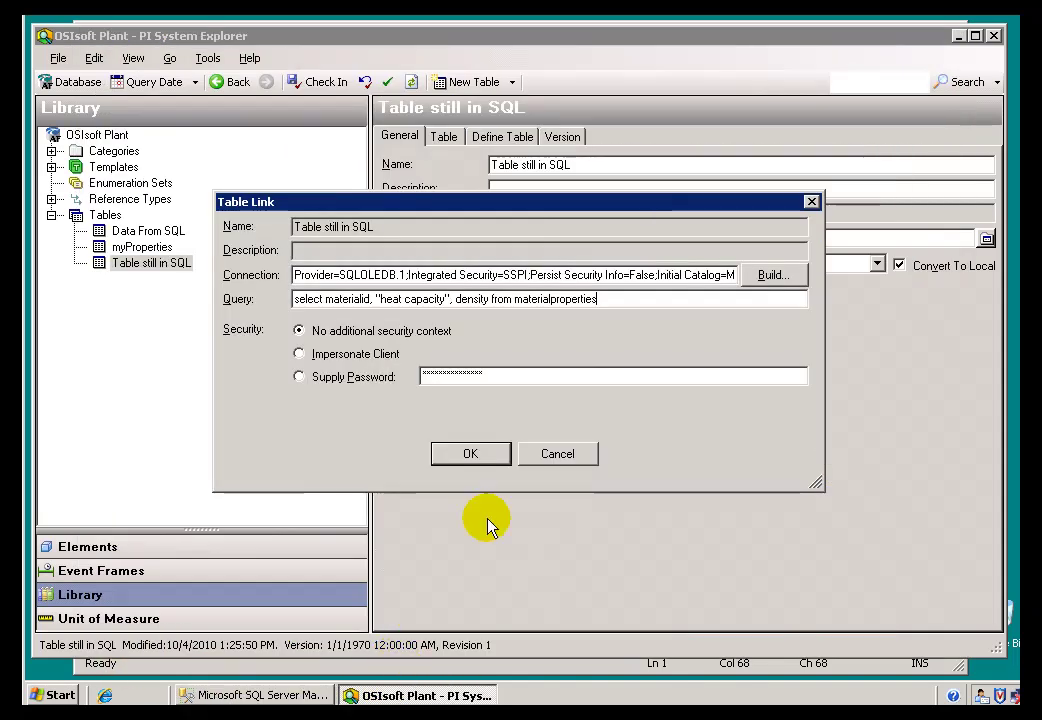
# - Extend the link query's selected columns with viscosity and "melting temperature" after density
pyautogui.click(489, 304)
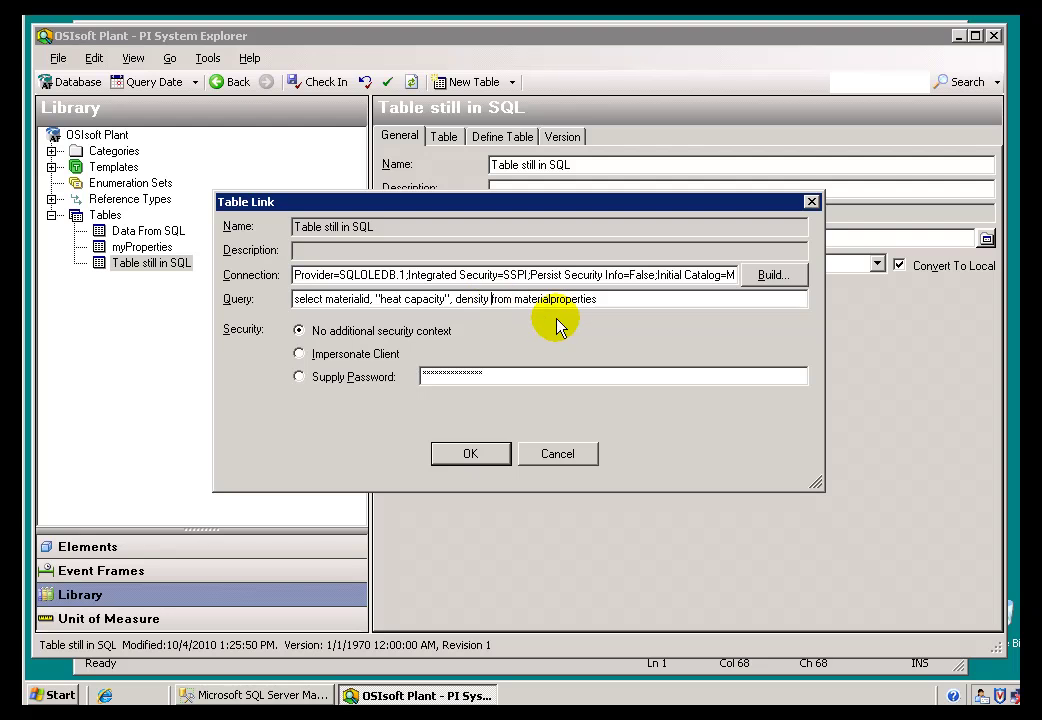
pyautogui.press('BackSpace')
pyautogui.write(', visco')
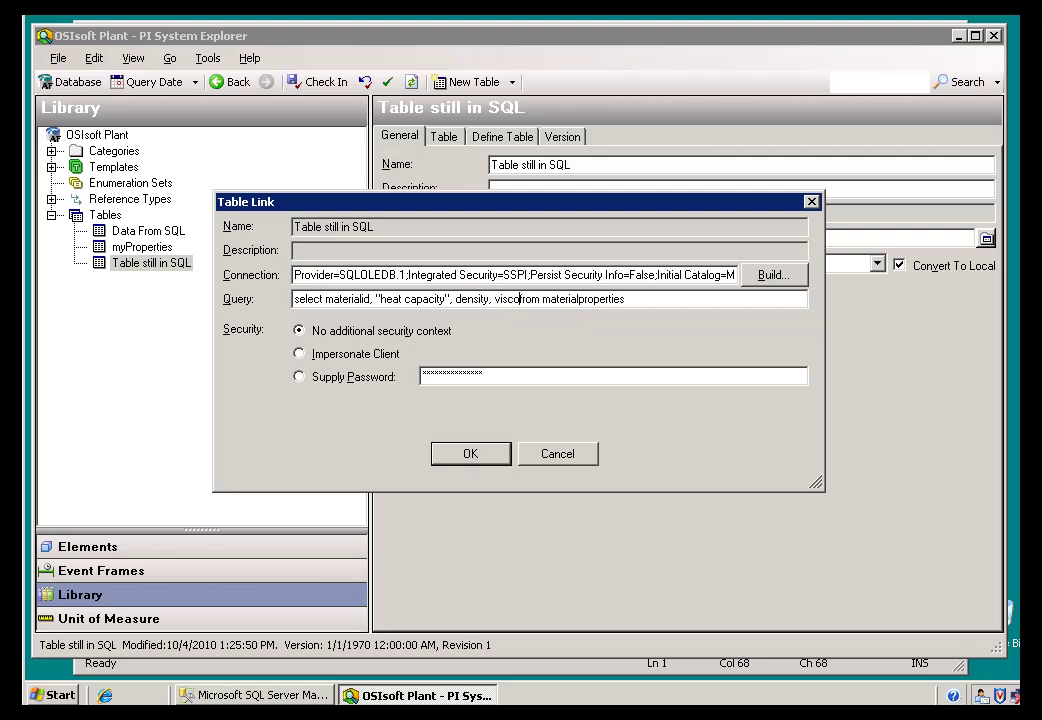
pyautogui.write('sity, ')
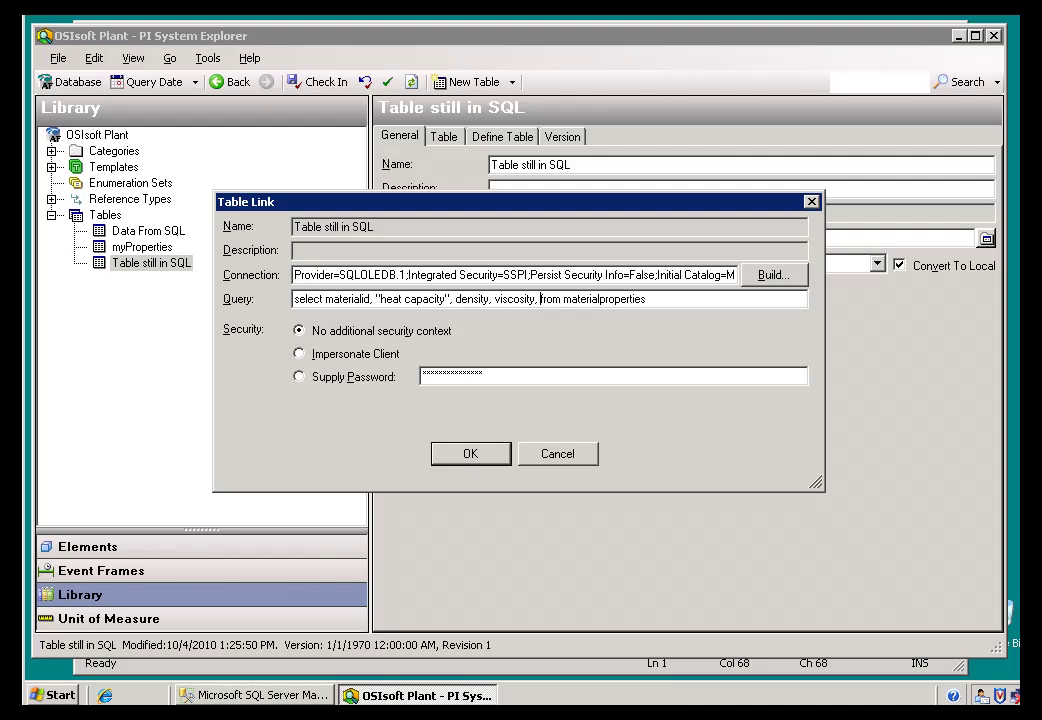
pyautogui.write('"melting ')
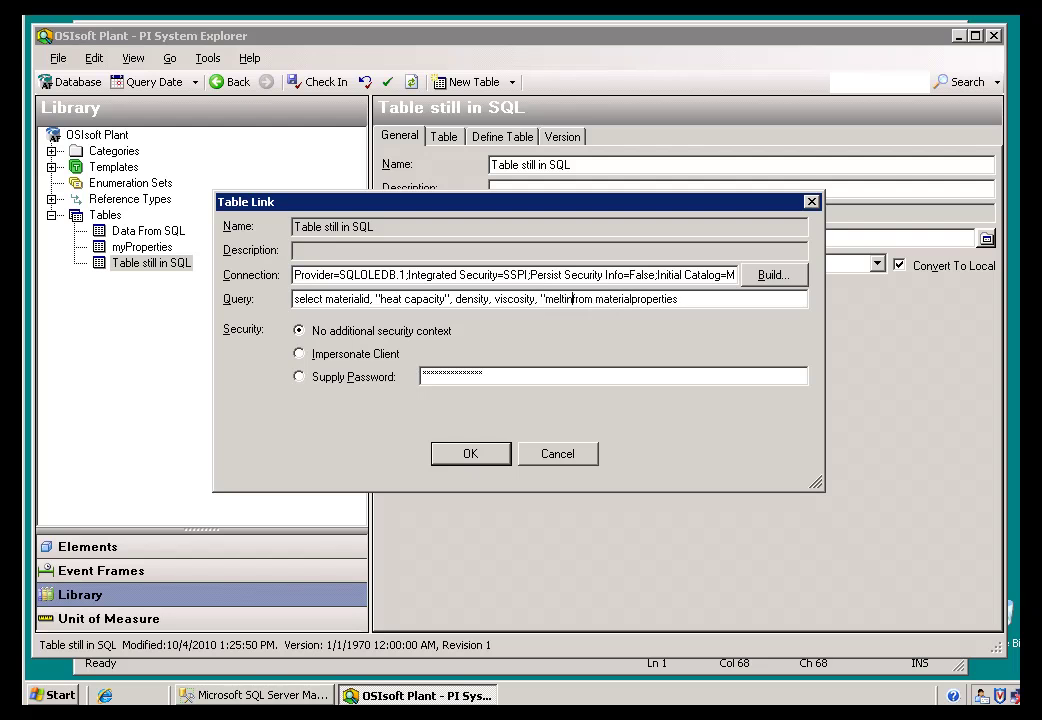
pyautogui.write('temperature"')
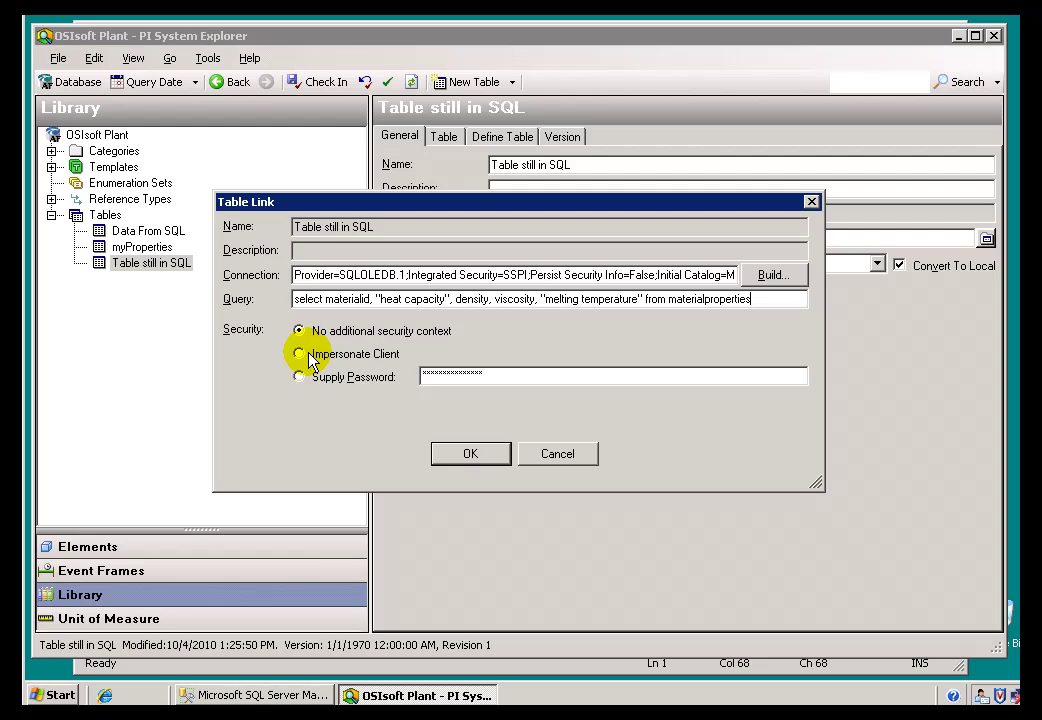
# - Accept the table link with No additional security context, view the linked data, and check in the table
pyautogui.click(300, 331)
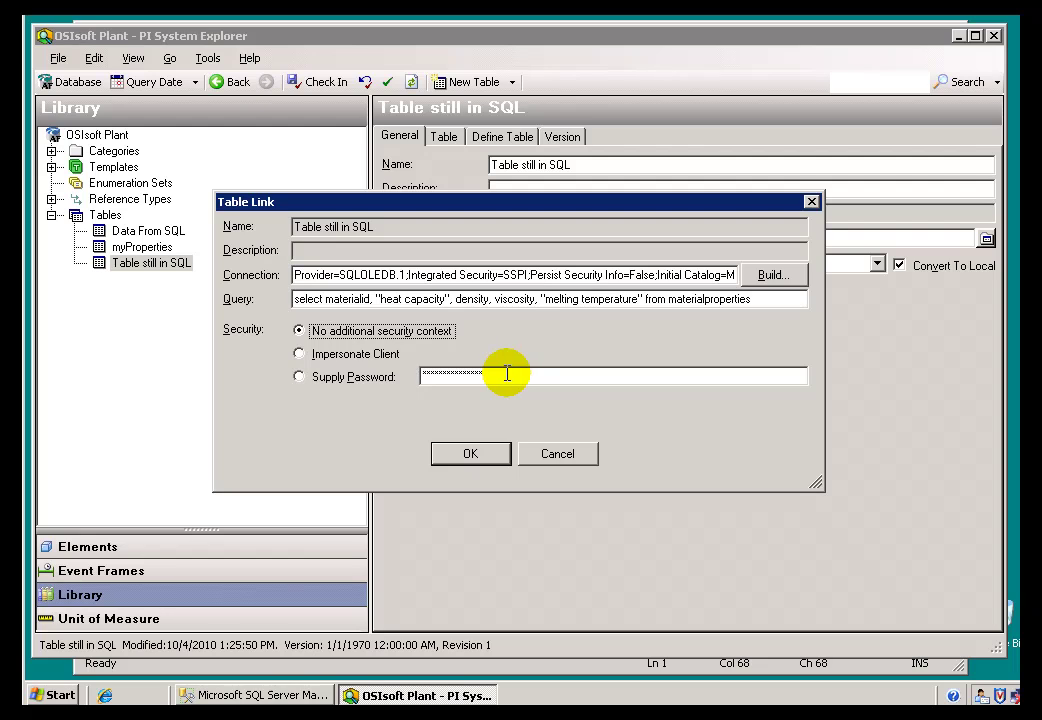
pyautogui.click(487, 457)
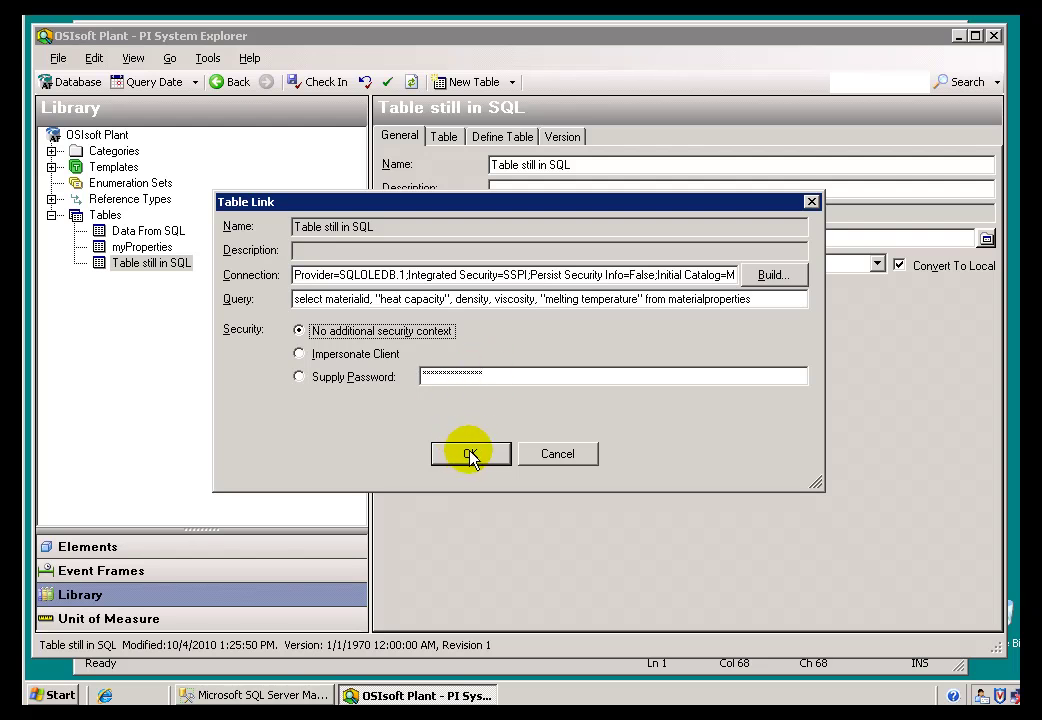
pyautogui.click(470, 454)
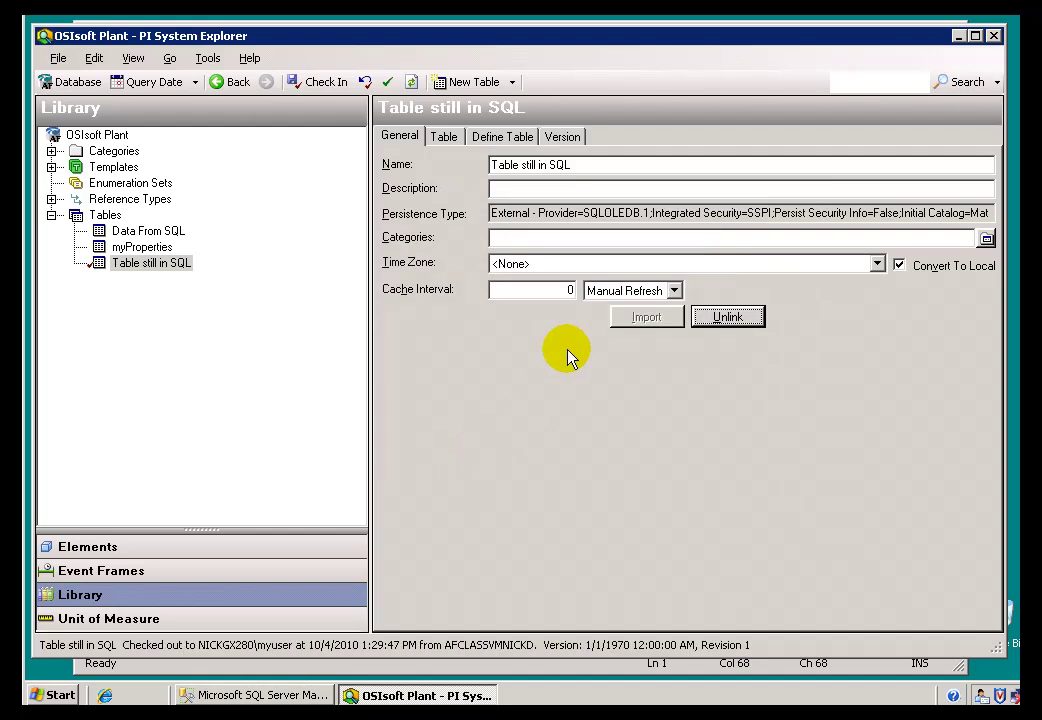
pyautogui.click(445, 137)
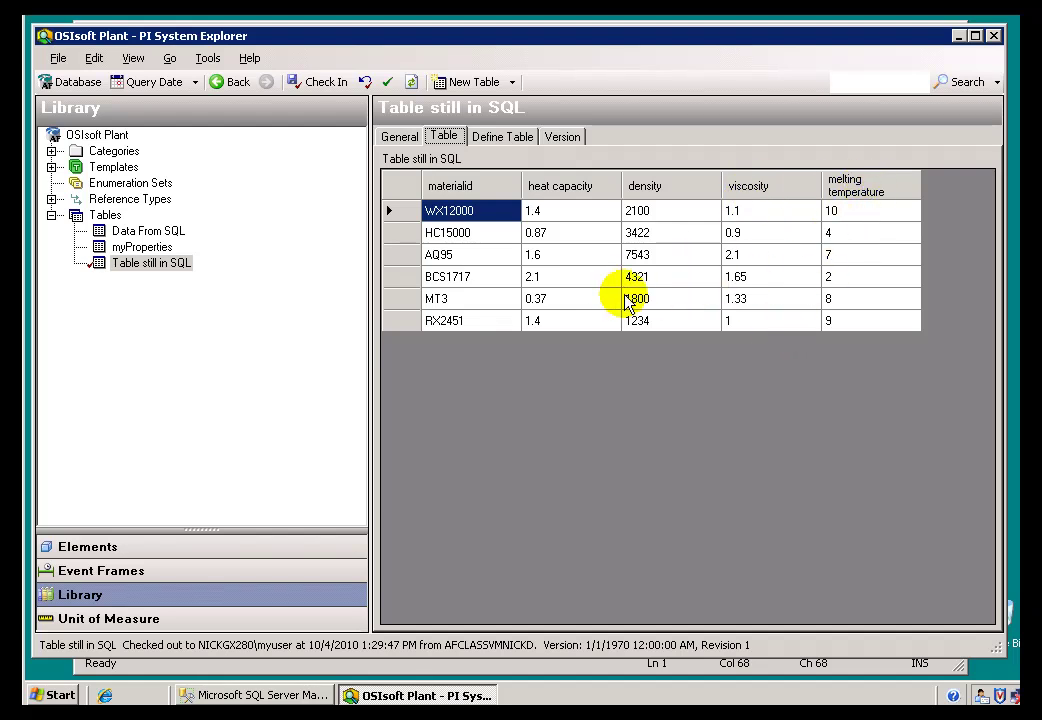
pyautogui.click(322, 82)
# - Compare the contents of Data From SQL and Table still in SQL, including whether the linked table's heat capacity cells can be edited
pyautogui.click(135, 247)
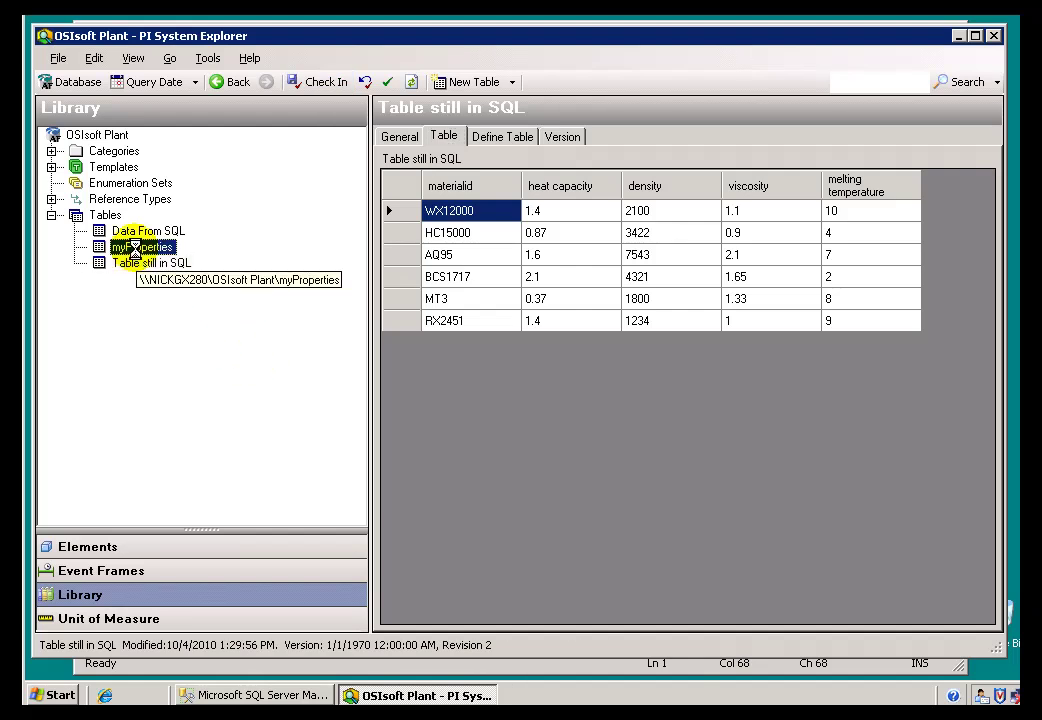
pyautogui.click(130, 231)
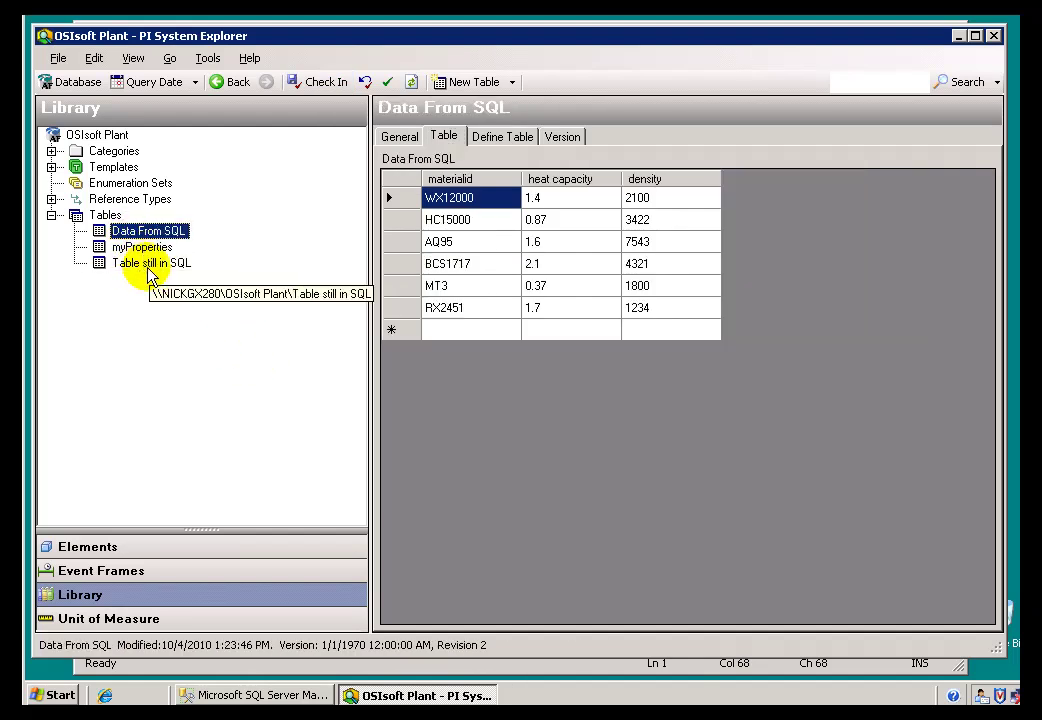
pyautogui.click(140, 264)
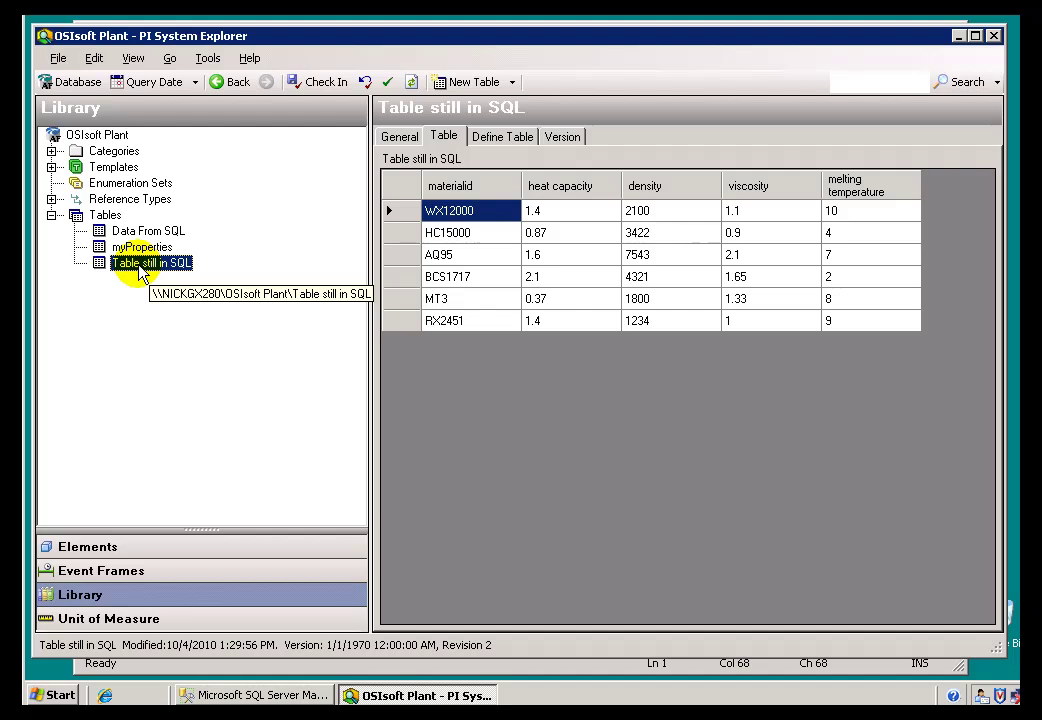
pyautogui.click(128, 233)
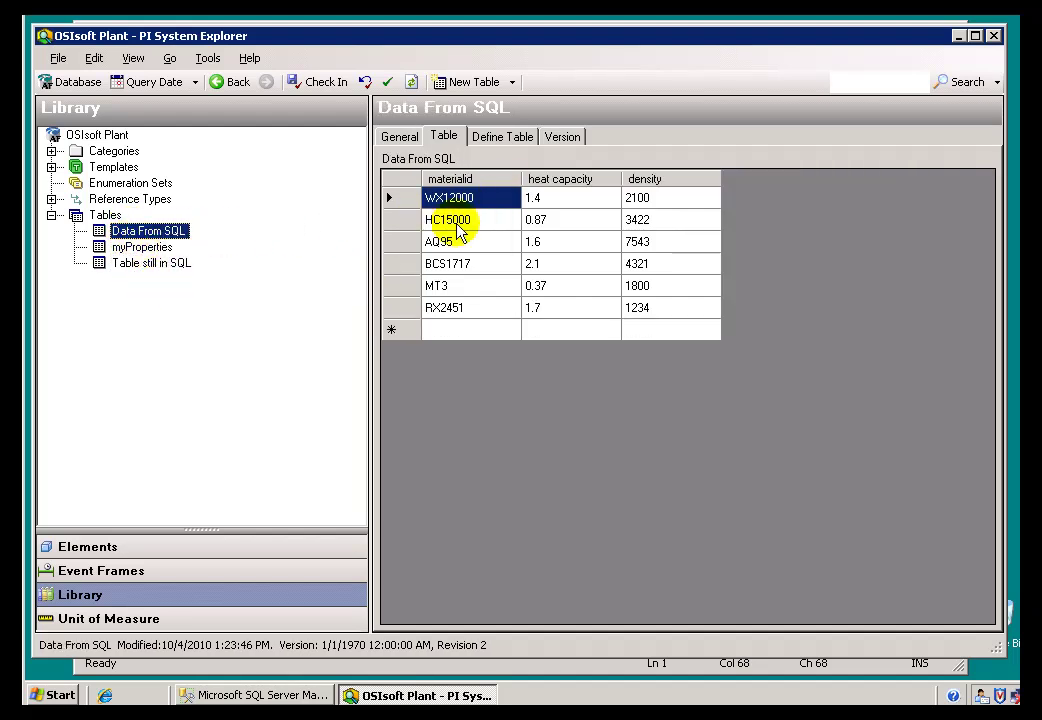
pyautogui.click(122, 264)
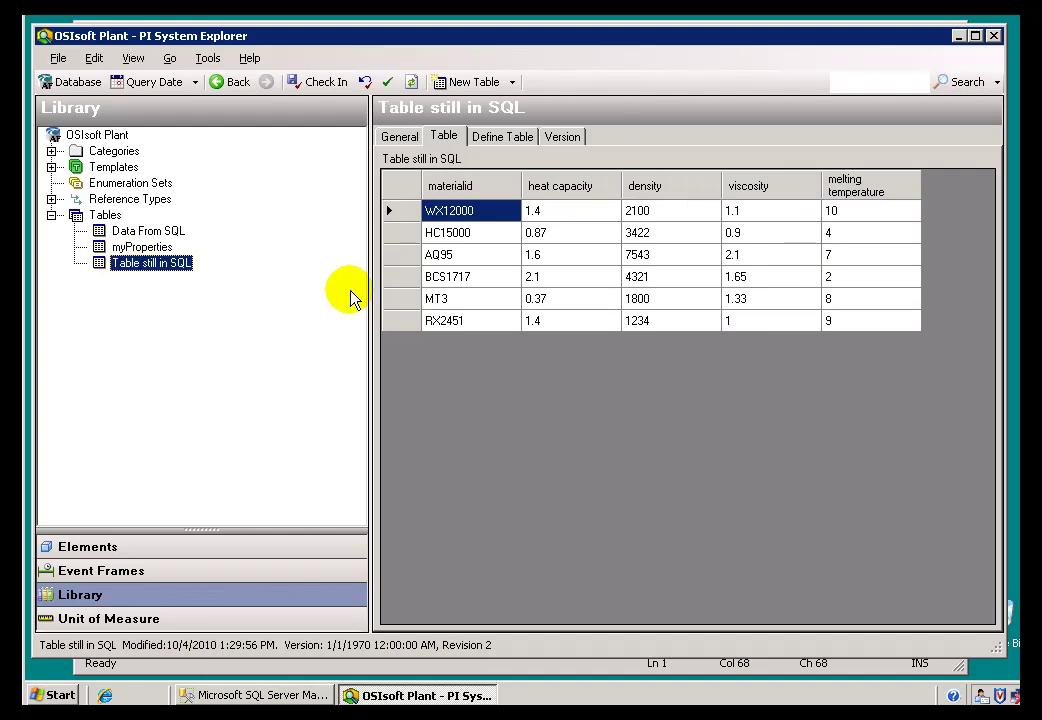
pyautogui.click(550, 322)
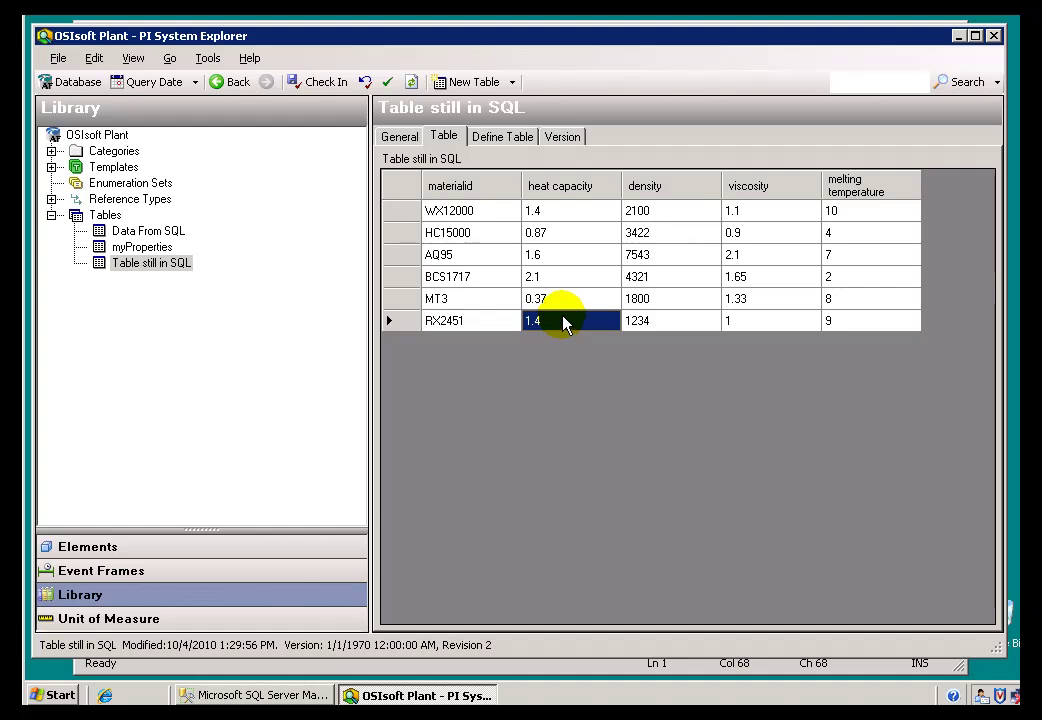
pyautogui.click(551, 303)
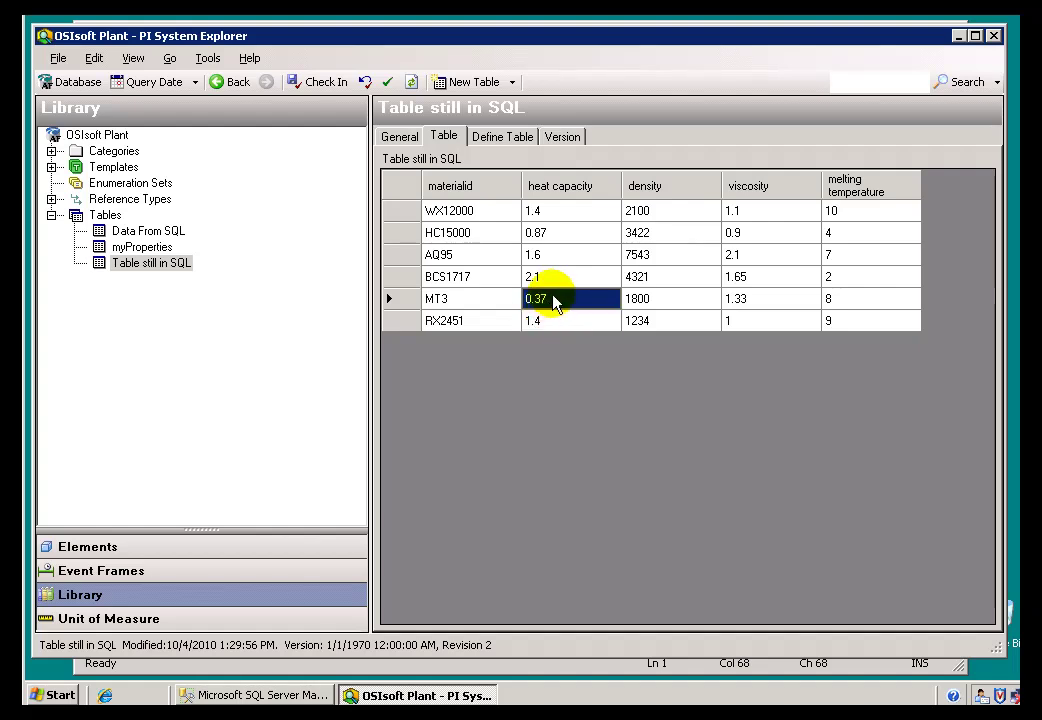
# - Set the heat capacity of material RX2451 to 1.8 in the Data From SQL table
pyautogui.click(140, 231)
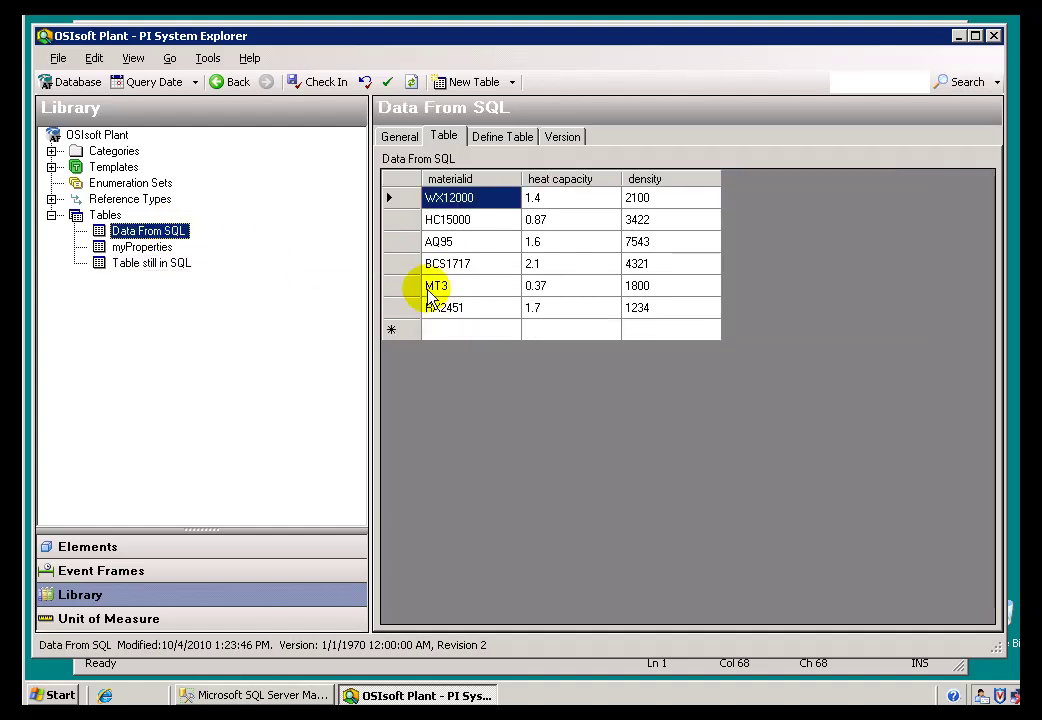
pyautogui.click(552, 308)
pyautogui.click(556, 307)
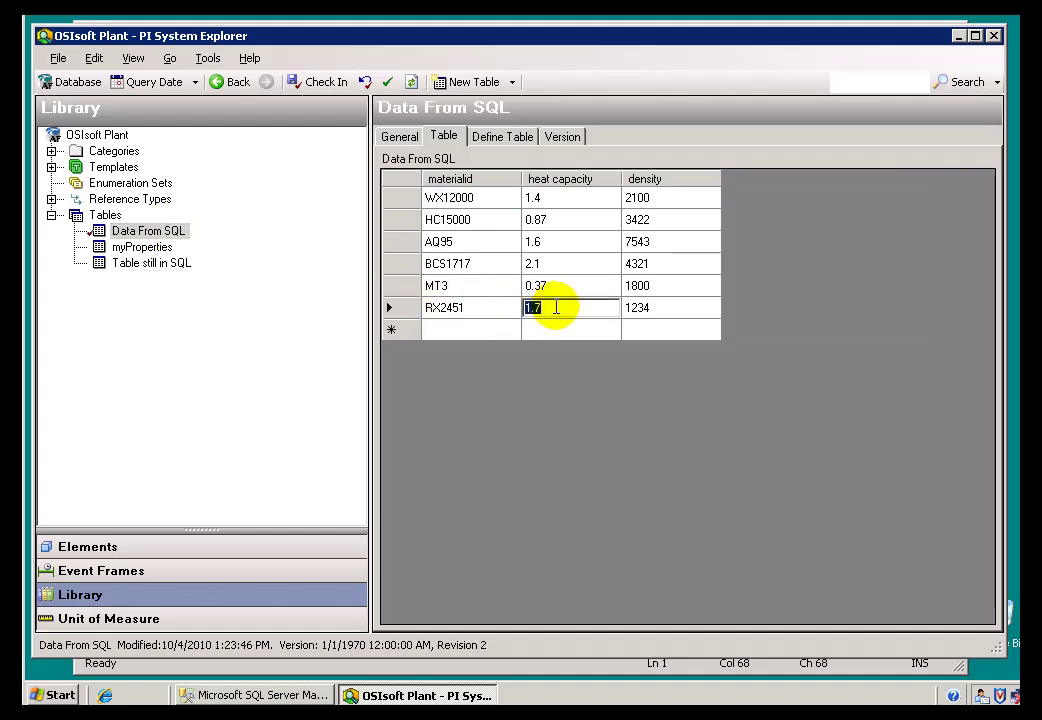
pyautogui.write('1.8')
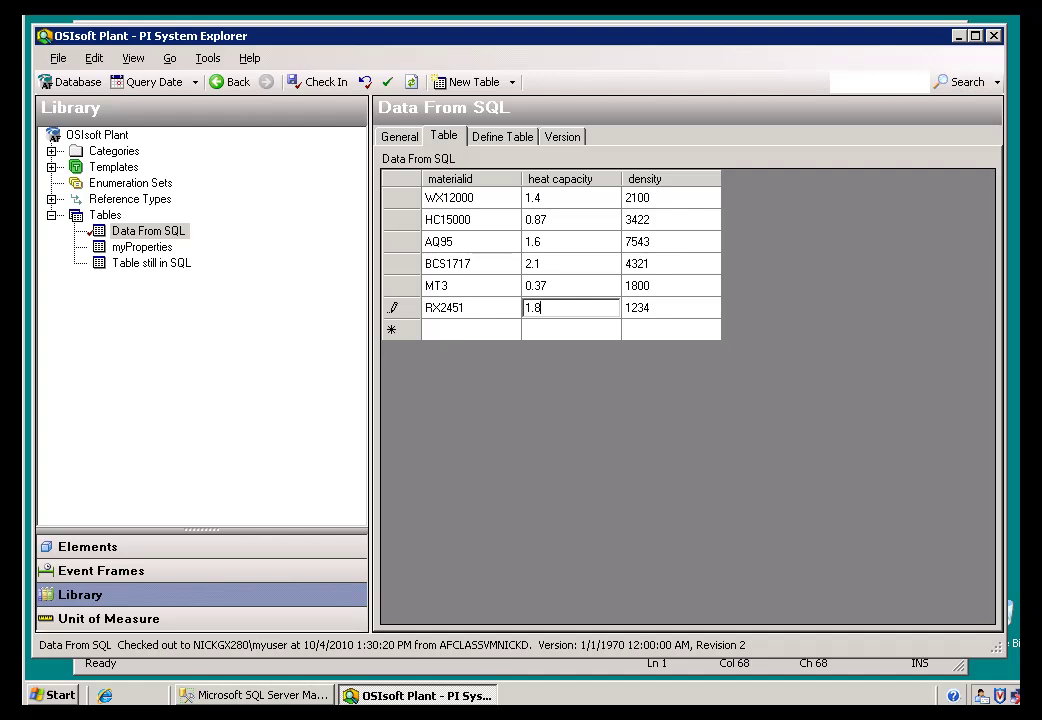
# - Unlink the Table still in SQL table in its properties and reopen its link settings with security switched to Supply Password
pyautogui.click(150, 263)
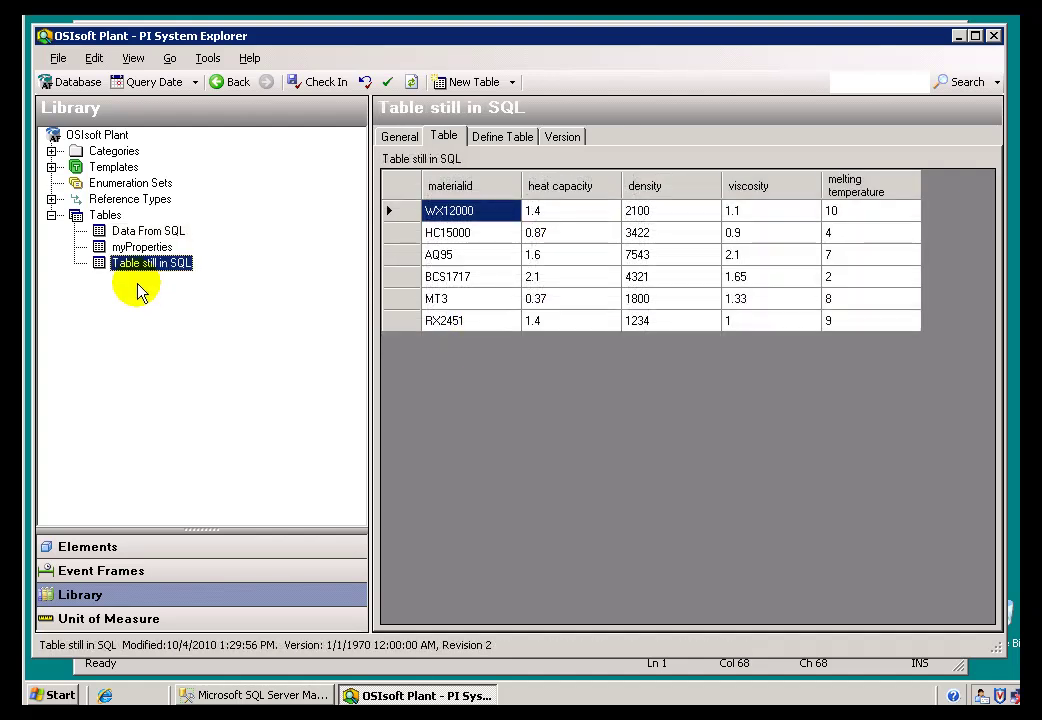
pyautogui.rightClick(139, 269)
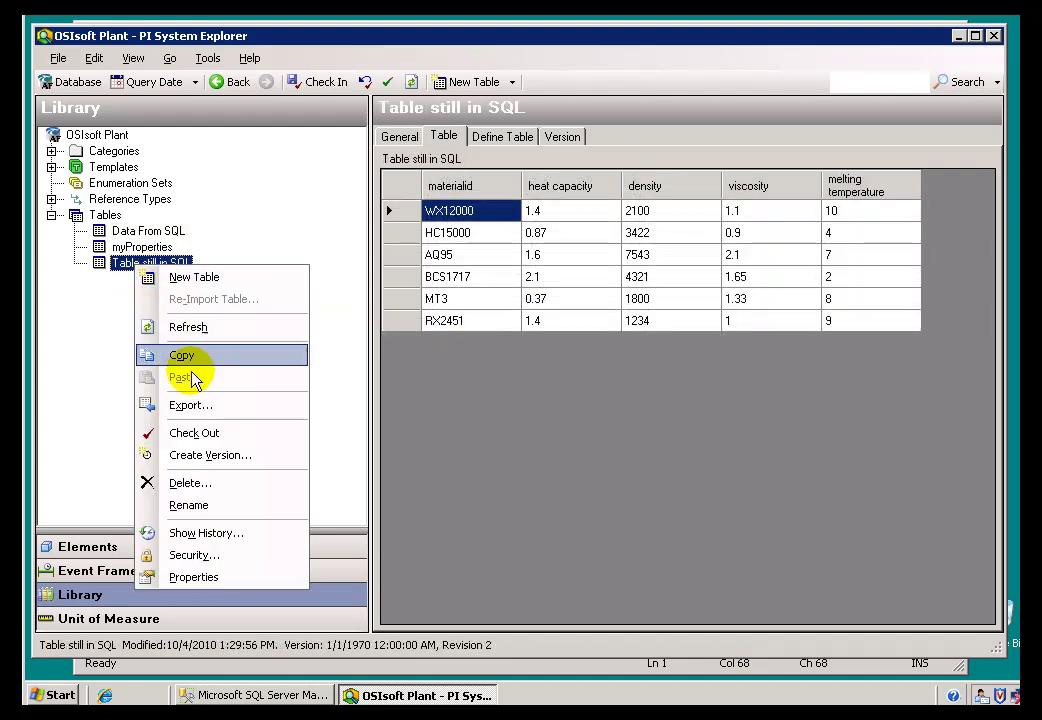
pyautogui.click(198, 578)
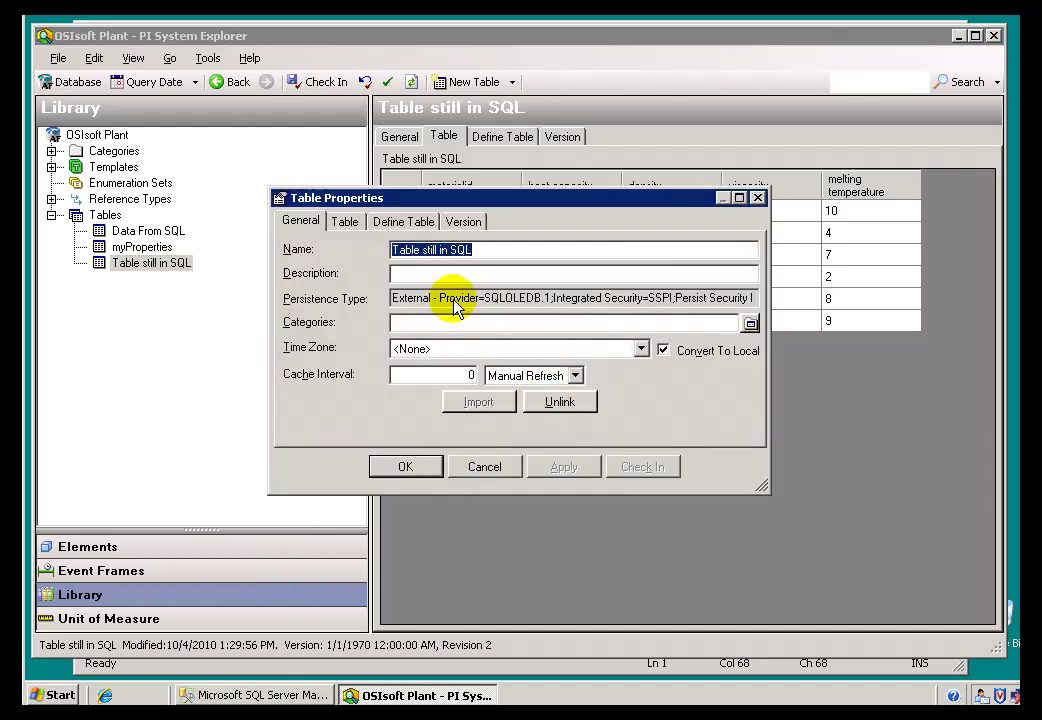
pyautogui.click(558, 406)
pyautogui.click(565, 410)
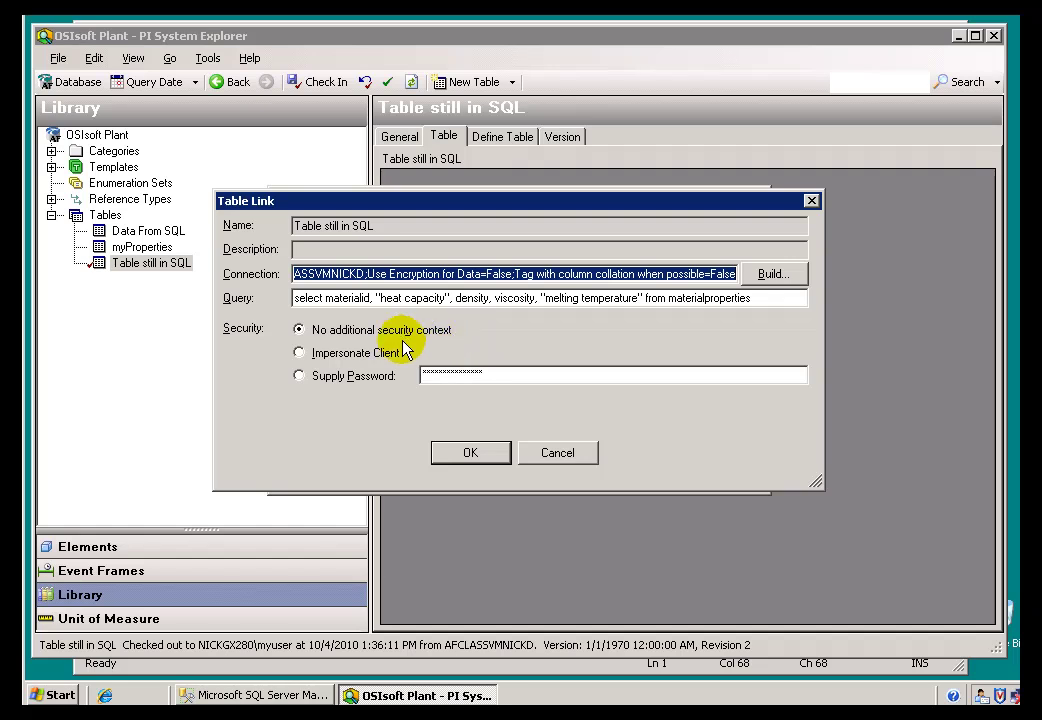
pyautogui.click(300, 356)
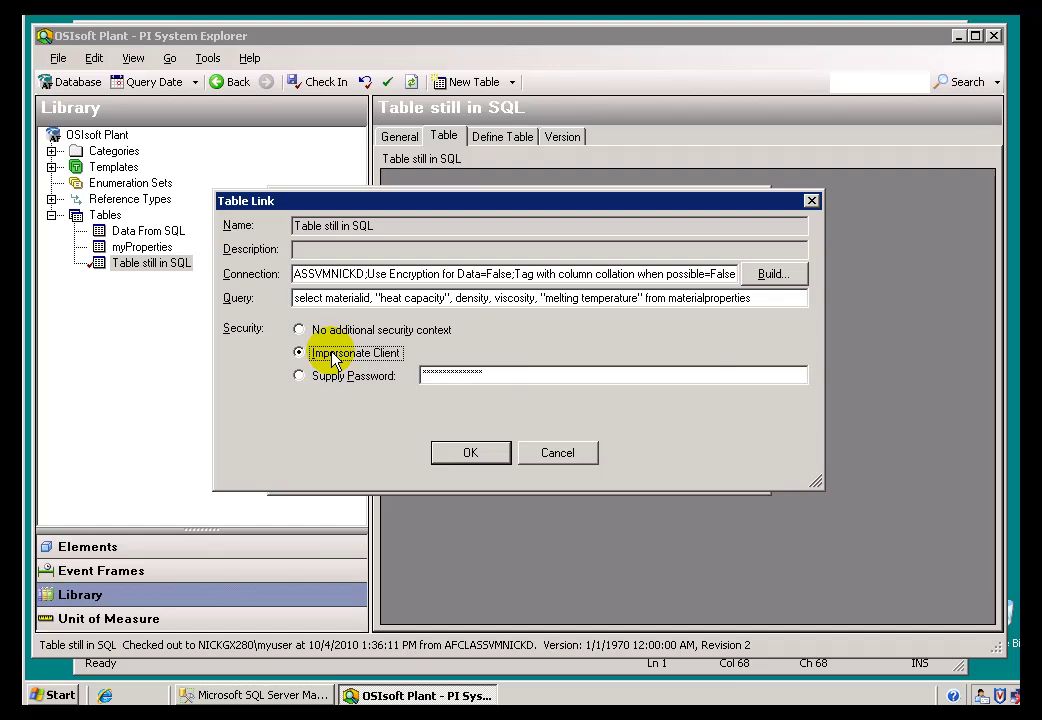
pyautogui.click(300, 378)
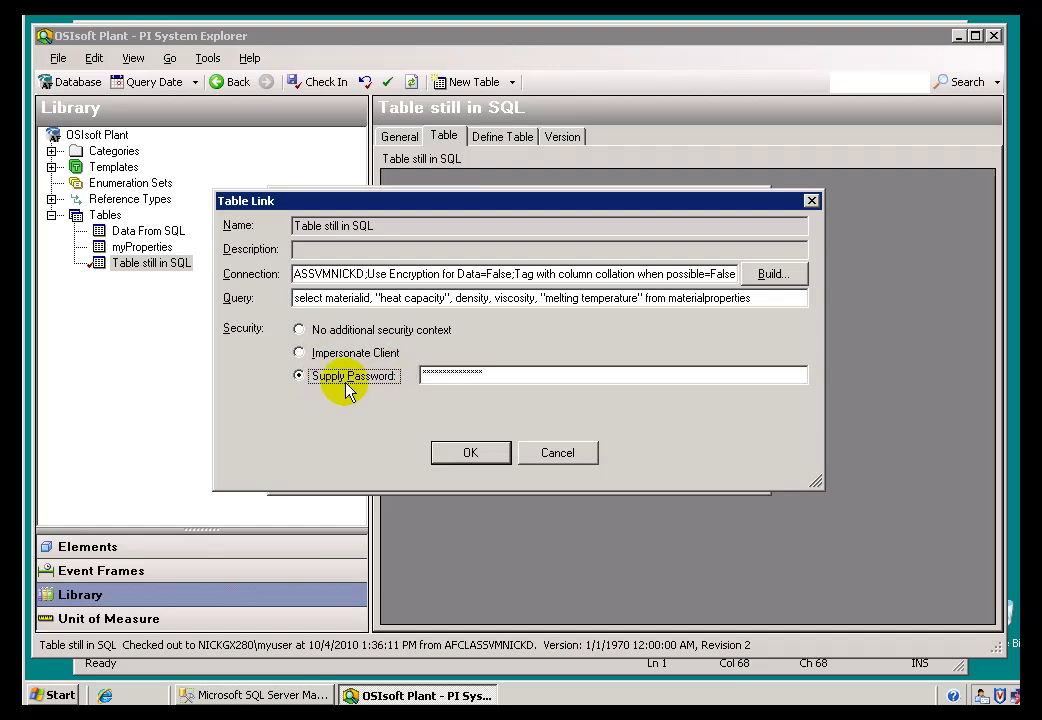
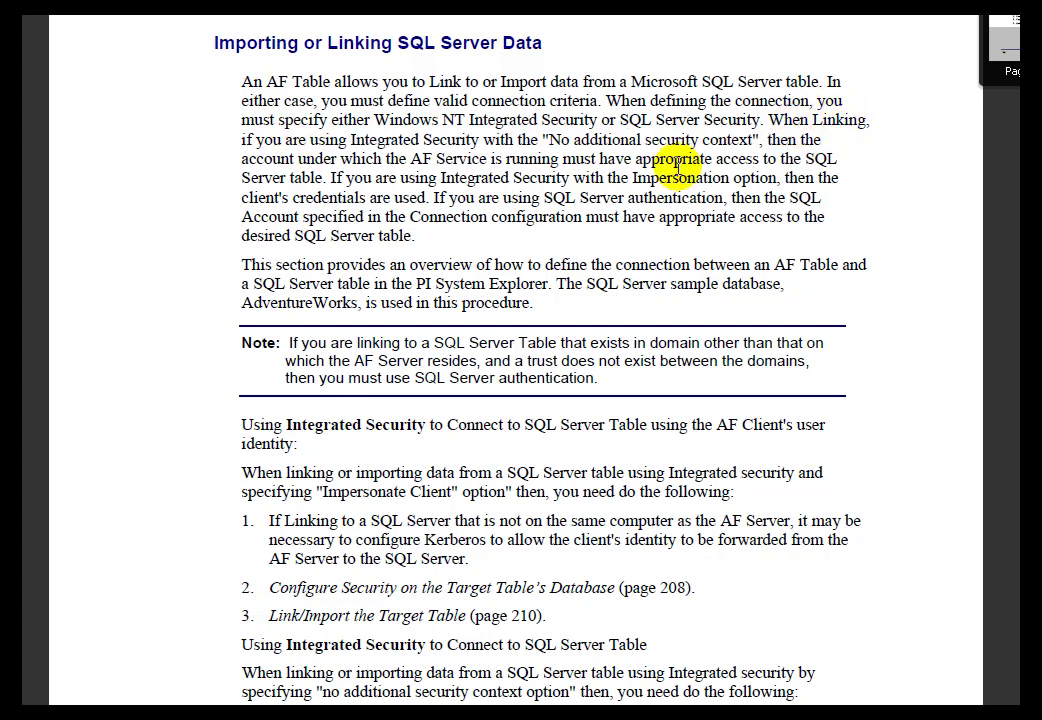
# - Read the Importing or Linking SQL Server Data documentation on No additional security context, SQL Server authentication, and Impersonate Client with Kerberos
pyautogui.moveTo(352, 140); pyautogui.dragTo(728, 140)
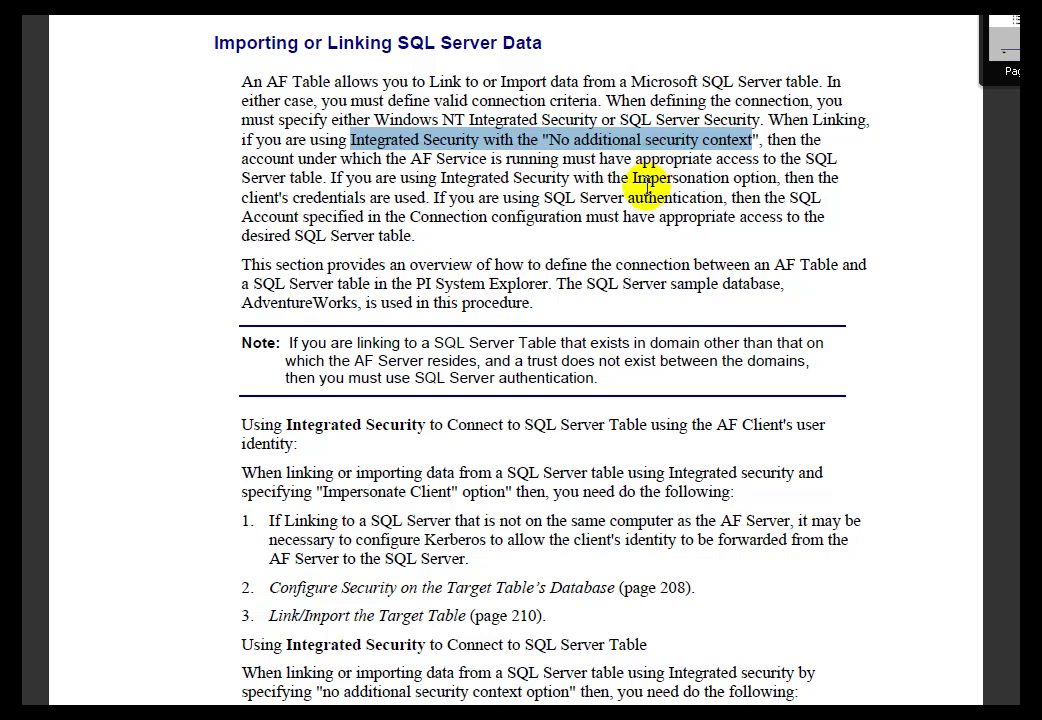
pyautogui.click(565, 195)
pyautogui.moveTo(542, 197); pyautogui.dragTo(760, 198)
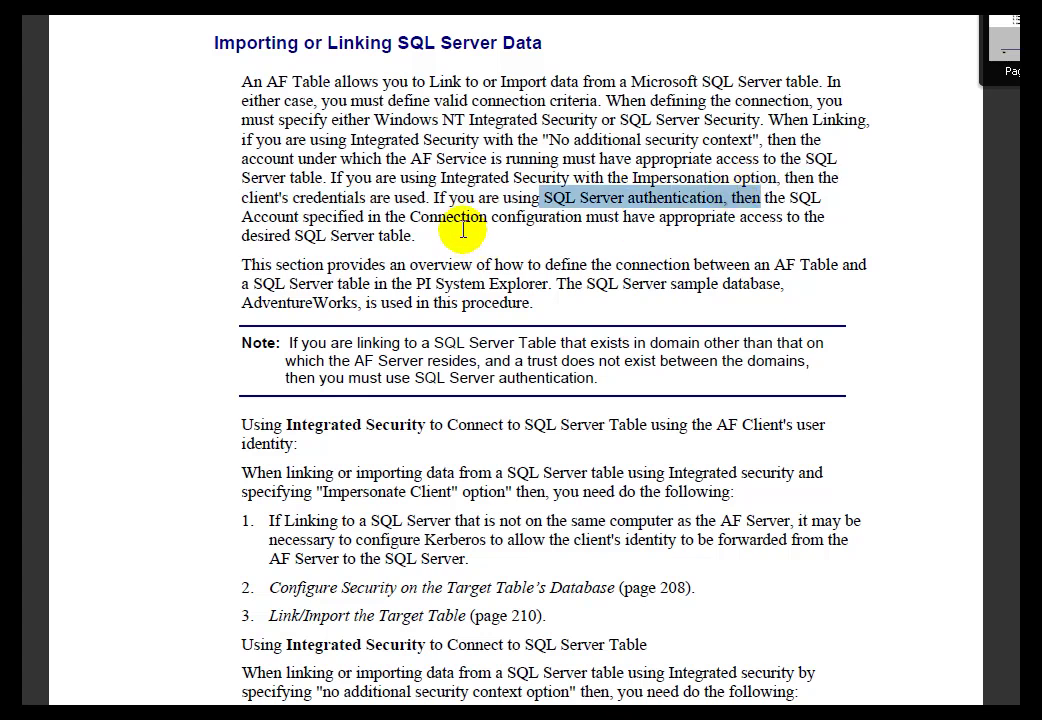
pyautogui.doubleClick(660, 180)
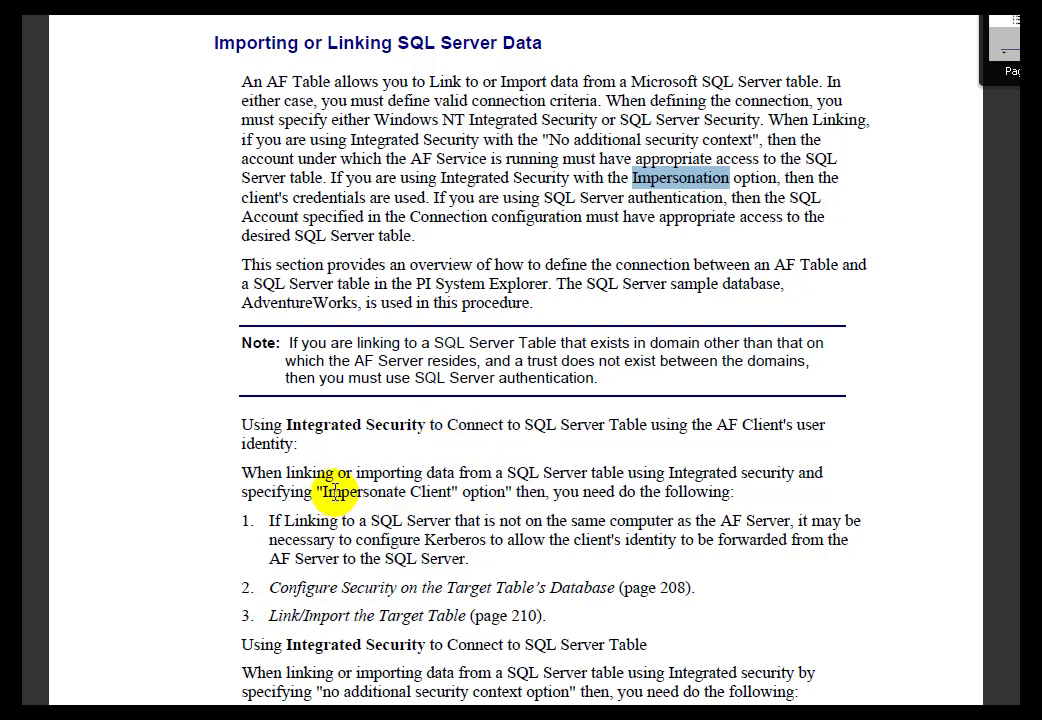
pyautogui.moveTo(322, 491); pyautogui.dragTo(507, 492)
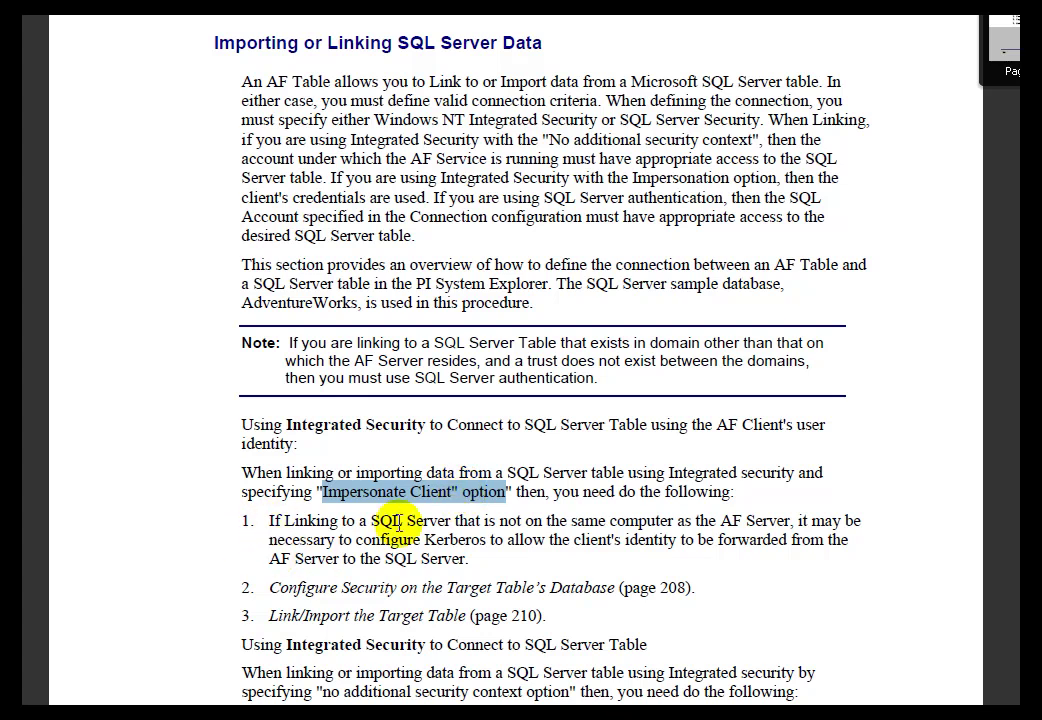
pyautogui.moveTo(503, 541); pyautogui.dragTo(293, 530)
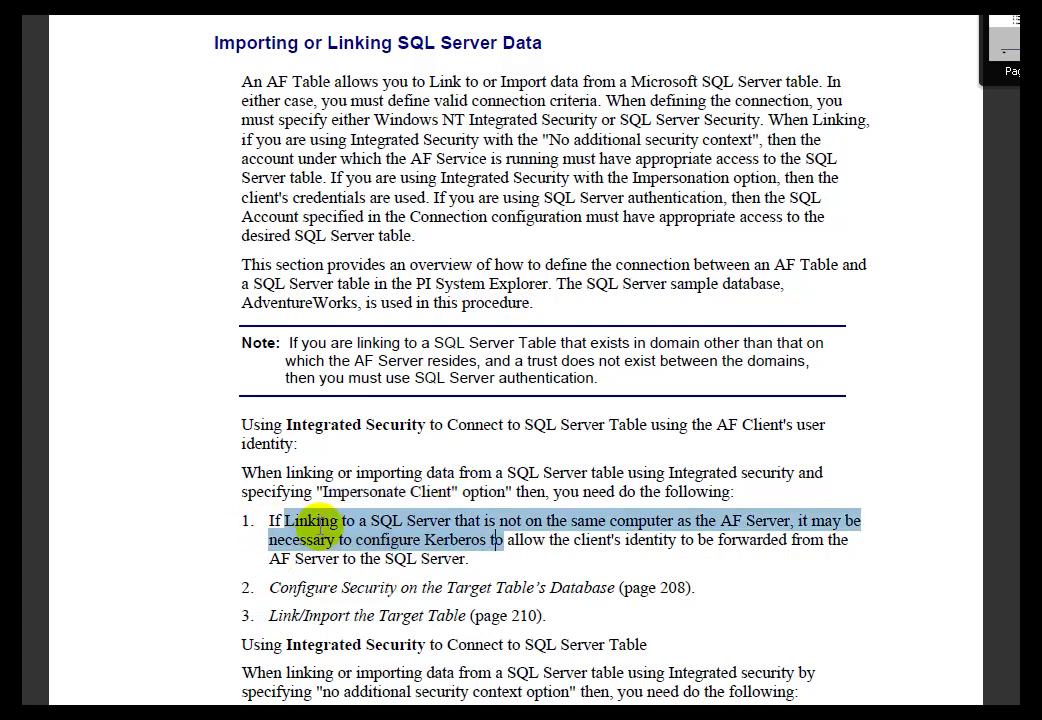
# - Read the documentation's setup steps for Impersonate Client, no additional security context and SQL Server authentication, including the Create a SQL Server User procedure
pyautogui.click(333, 588)
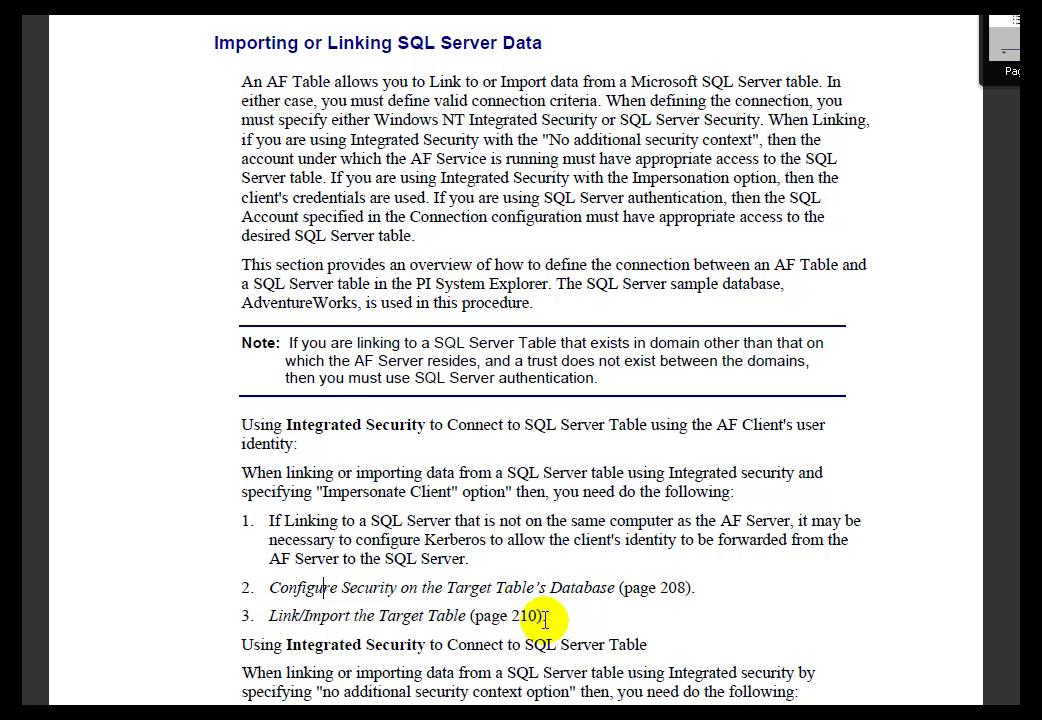
pyautogui.scroll(-3, 537, 603)
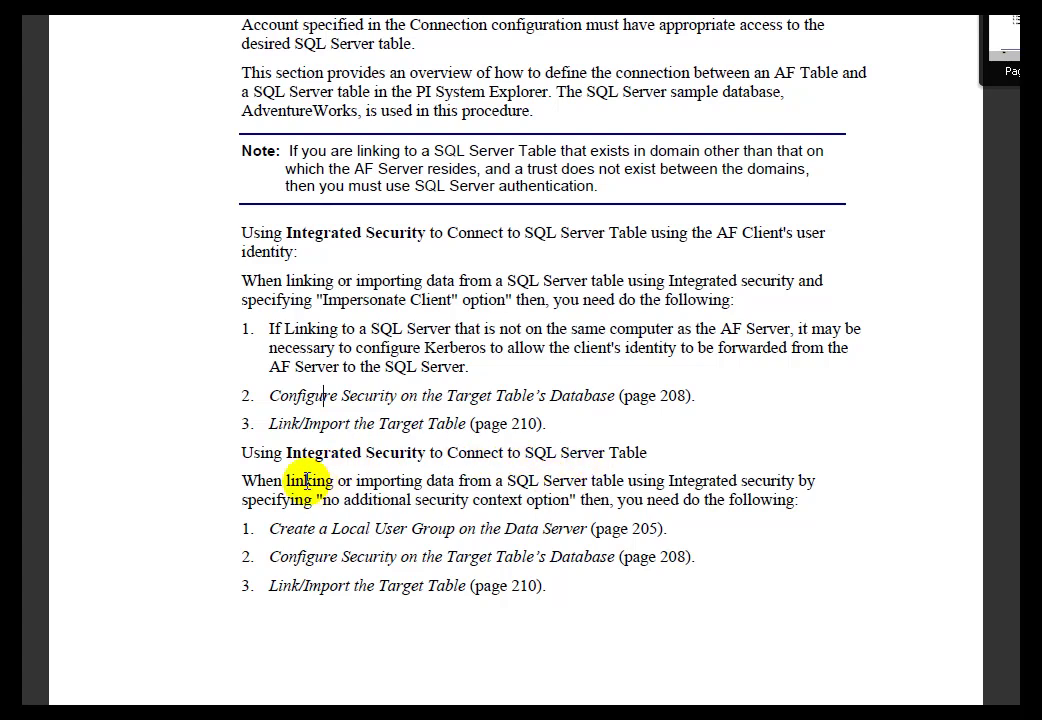
pyautogui.moveTo(317, 500); pyautogui.dragTo(556, 505)
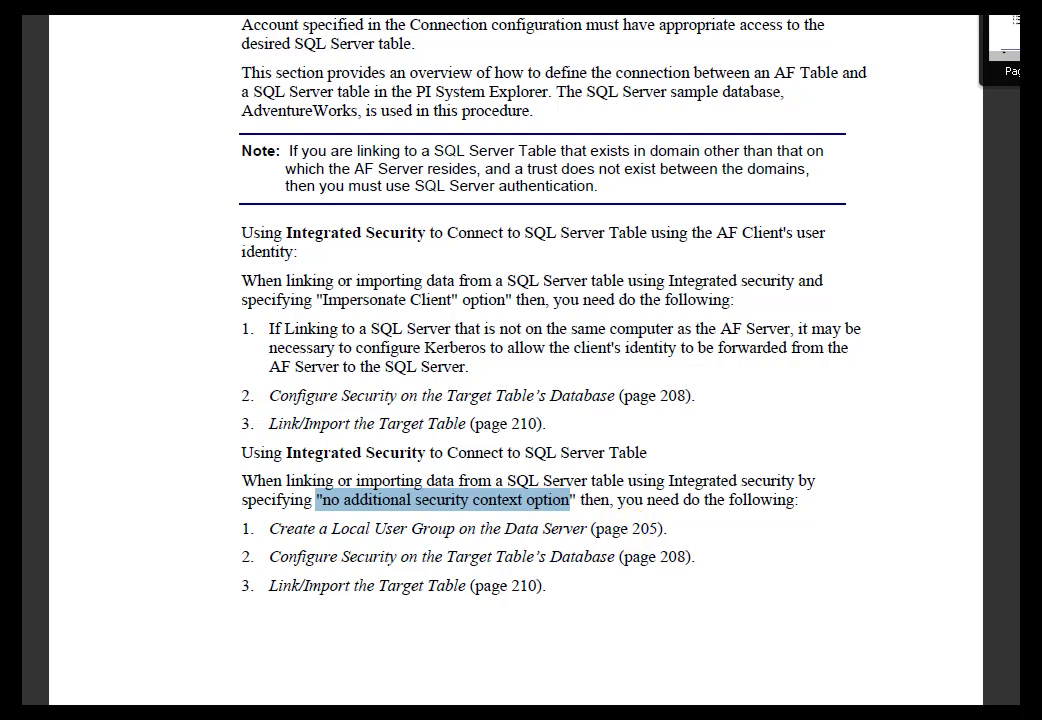
pyautogui.scroll(-5, 520, 400)
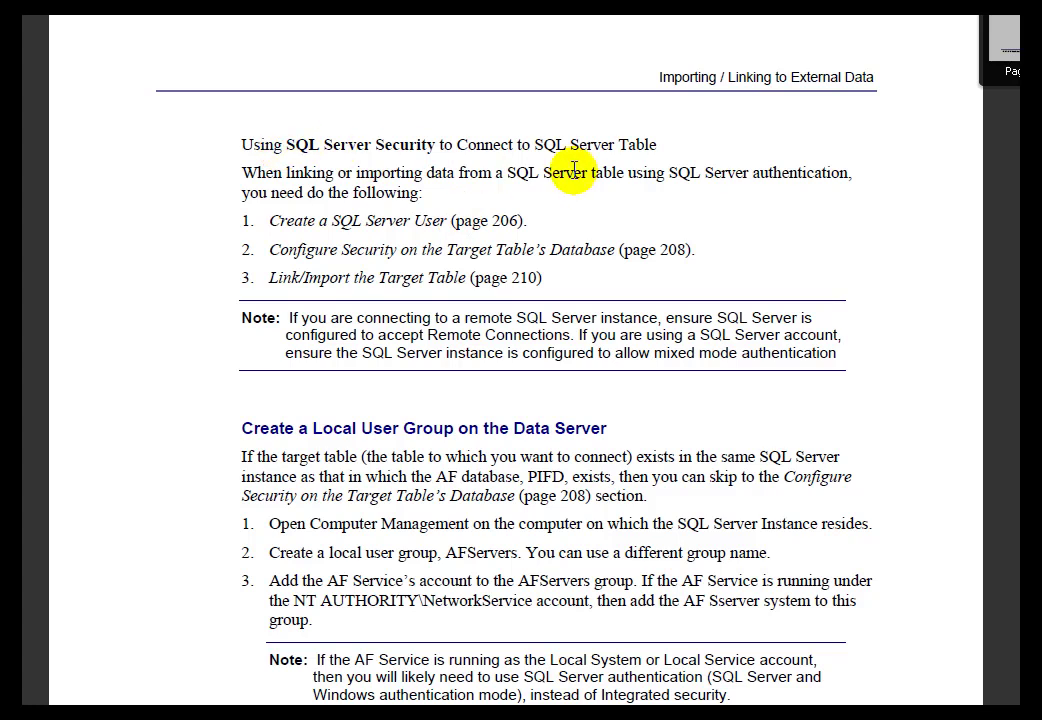
pyautogui.click(466, 220)
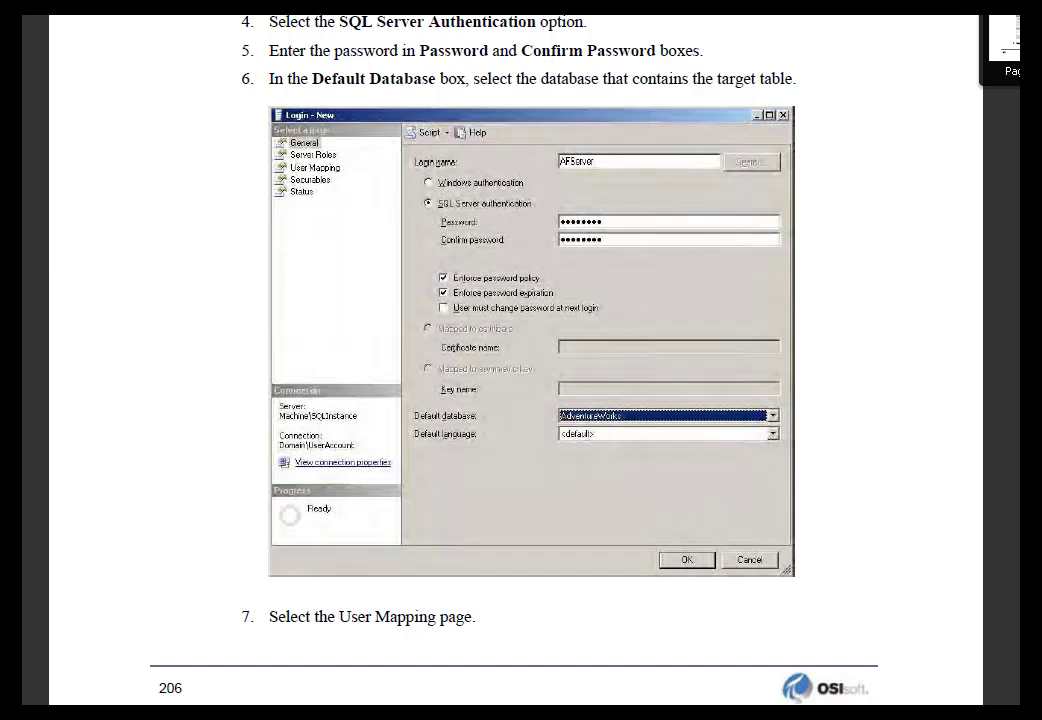
pyautogui.hotkey('alt', 'Left')
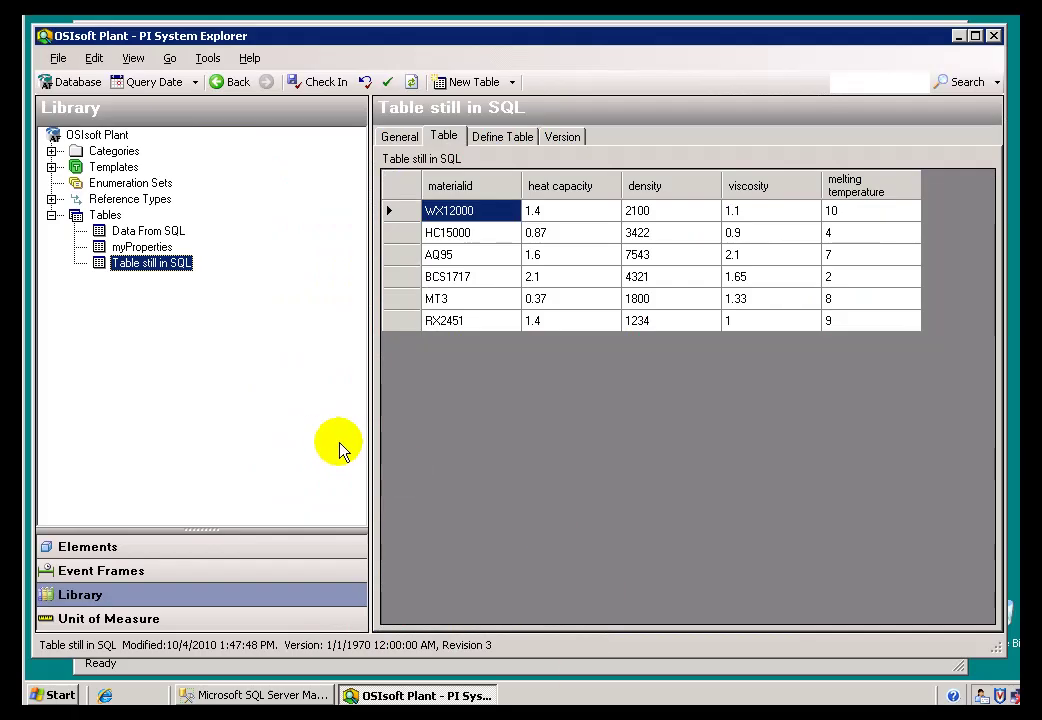
# - In PI System Explorer, unlink the Table still in SQL table and open its link settings with the end of the query ready for editing
pyautogui.click(140, 231)
pyautogui.click(143, 266)
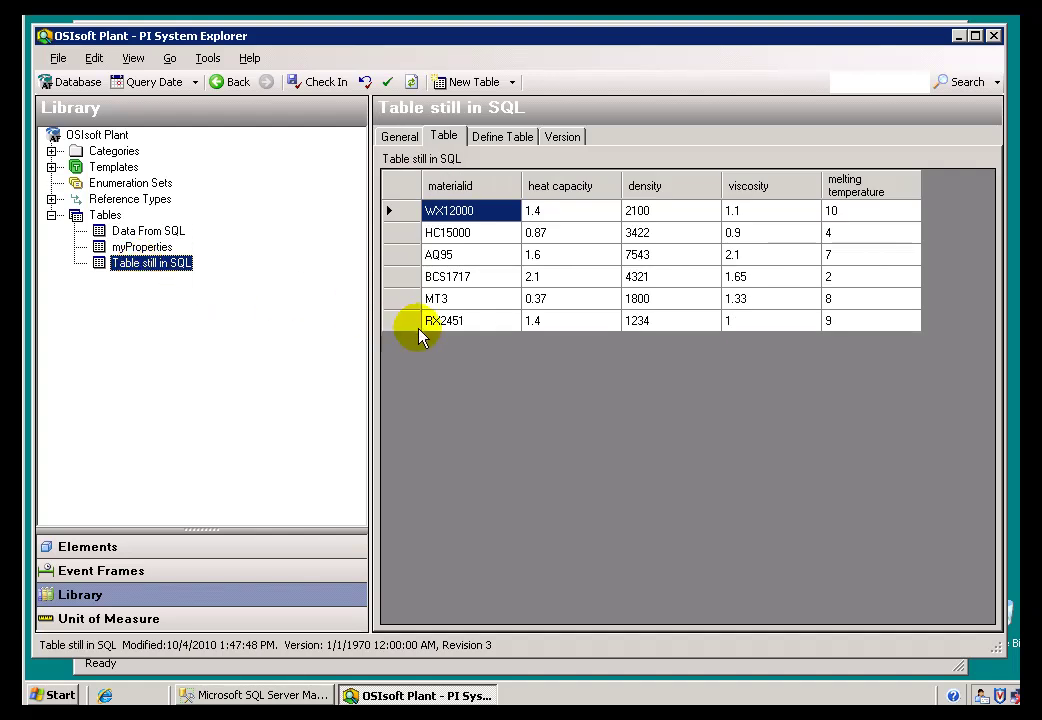
pyautogui.click(401, 138)
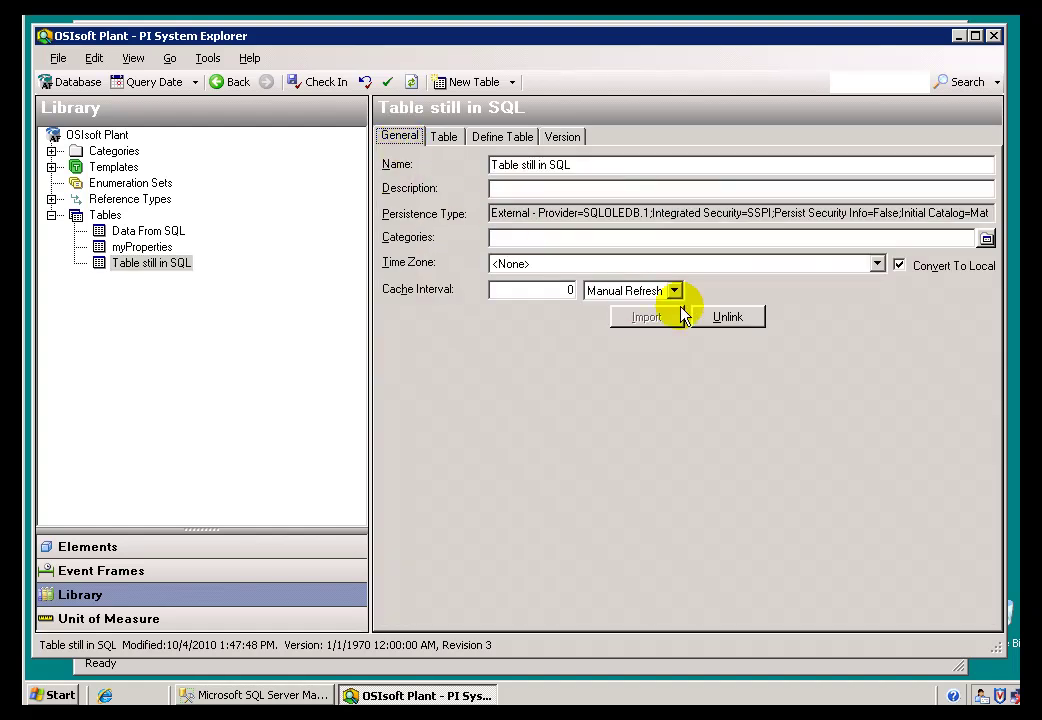
pyautogui.click(727, 317)
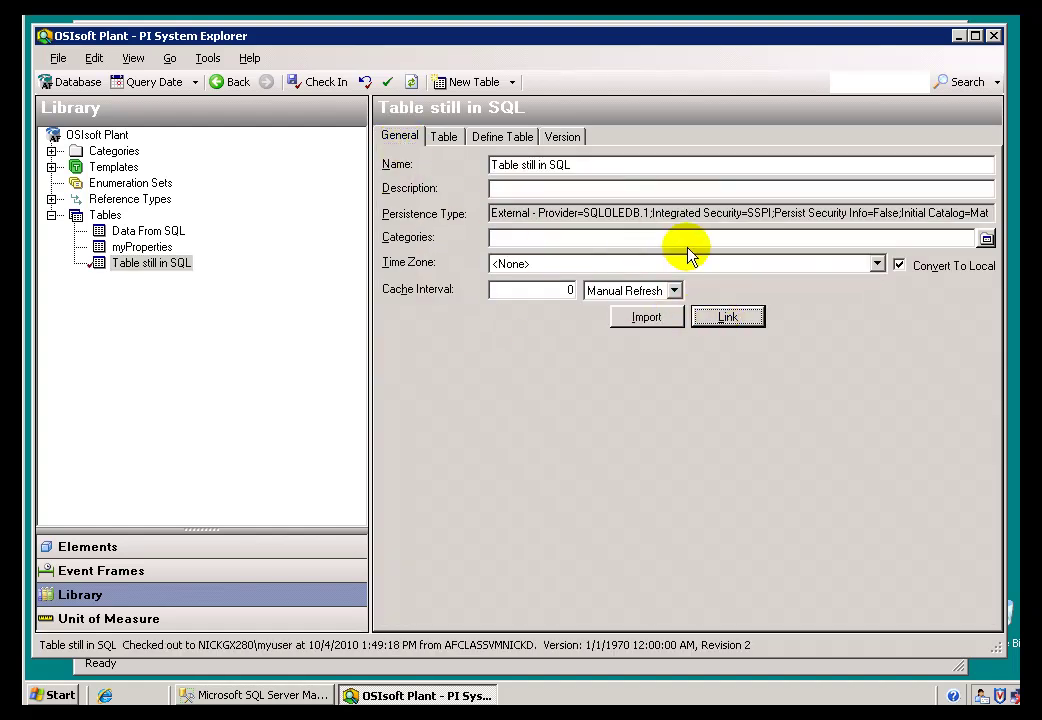
pyautogui.click(727, 317)
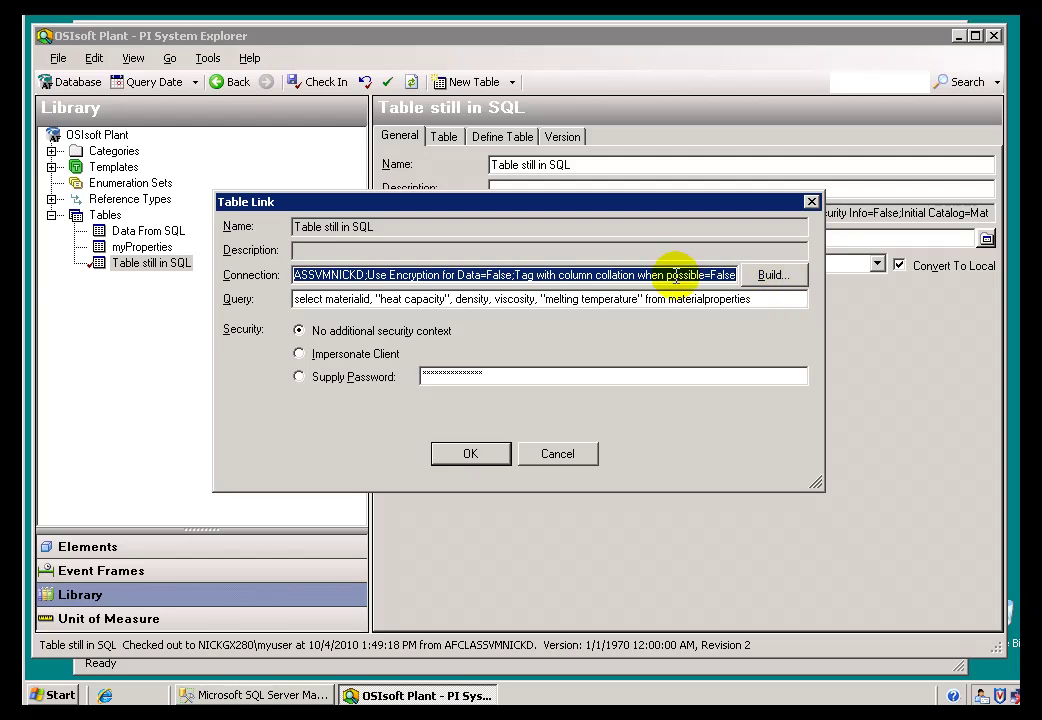
pyautogui.click(749, 299)
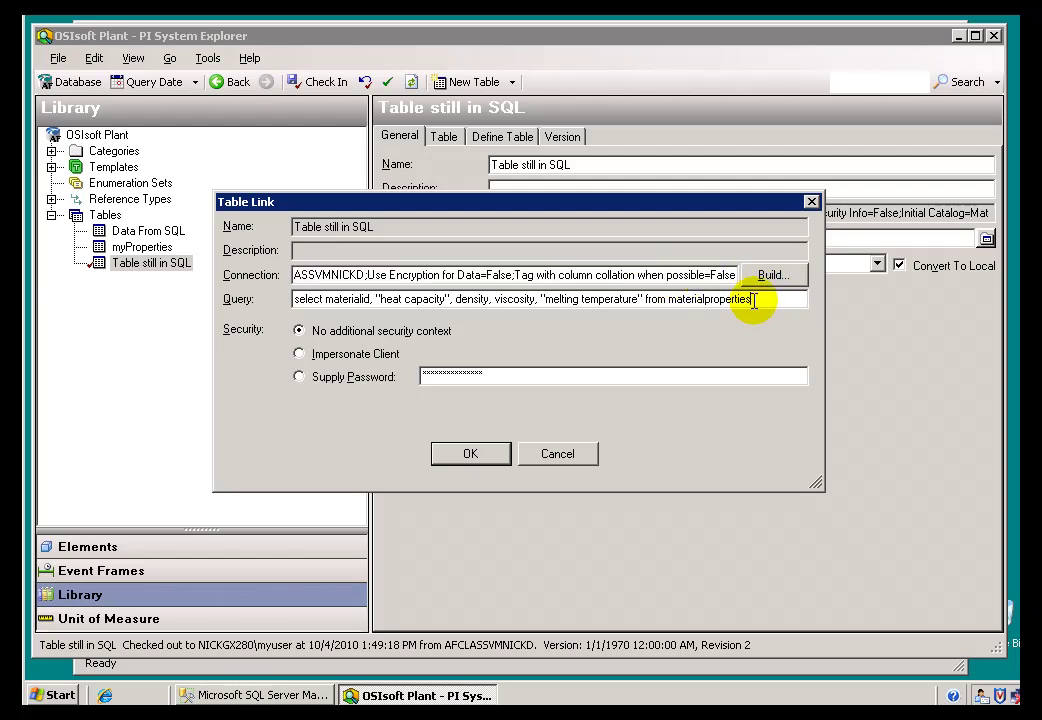